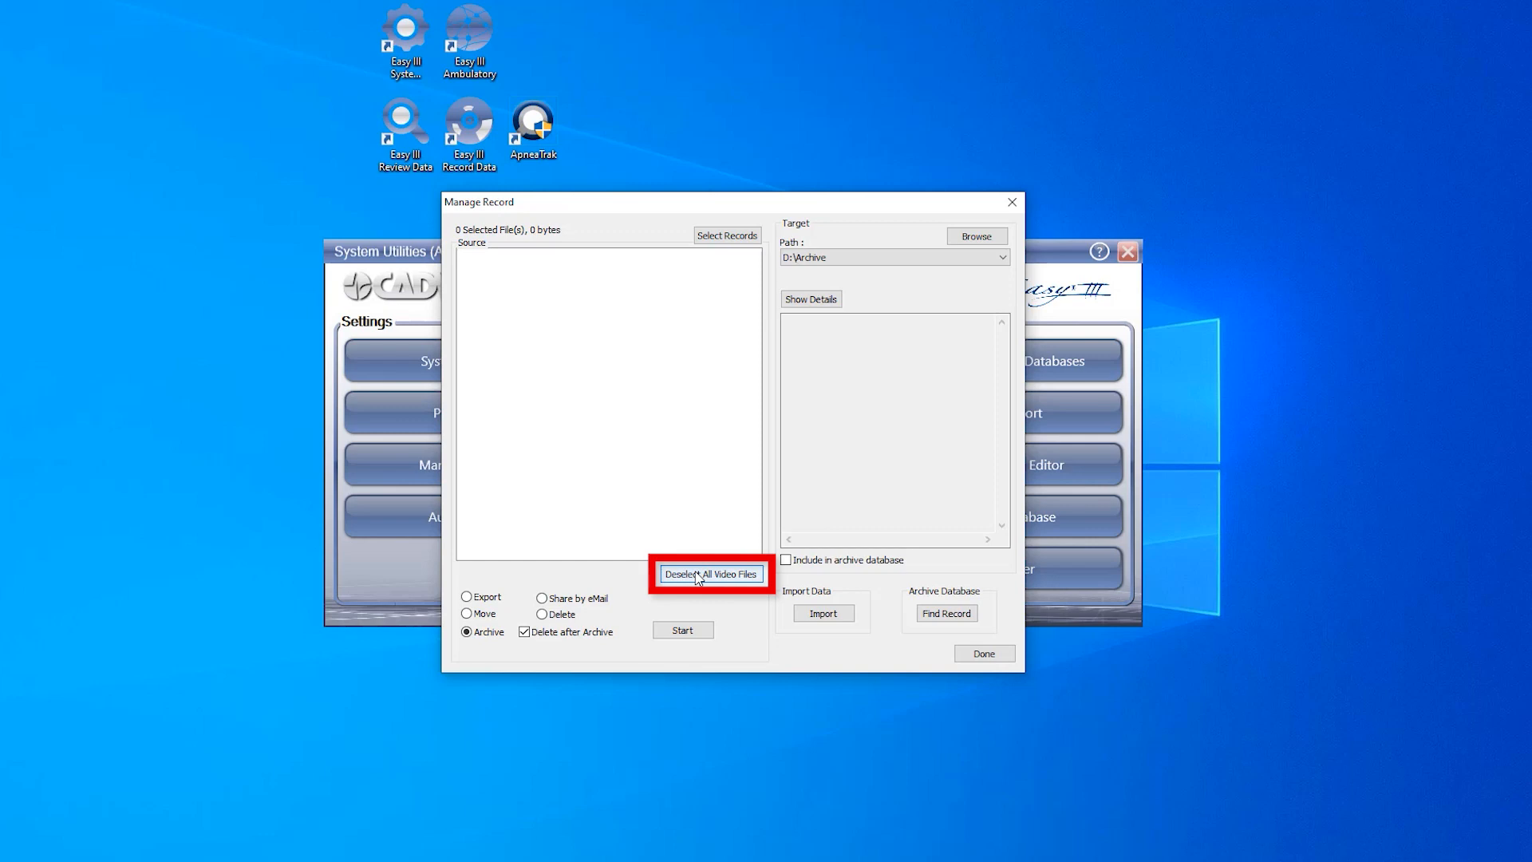
Add the Cadwell demo Clinical EEG record and the AT TST and HSAT Centrals Type 3 PSG records as archive sources
click(753, 237)
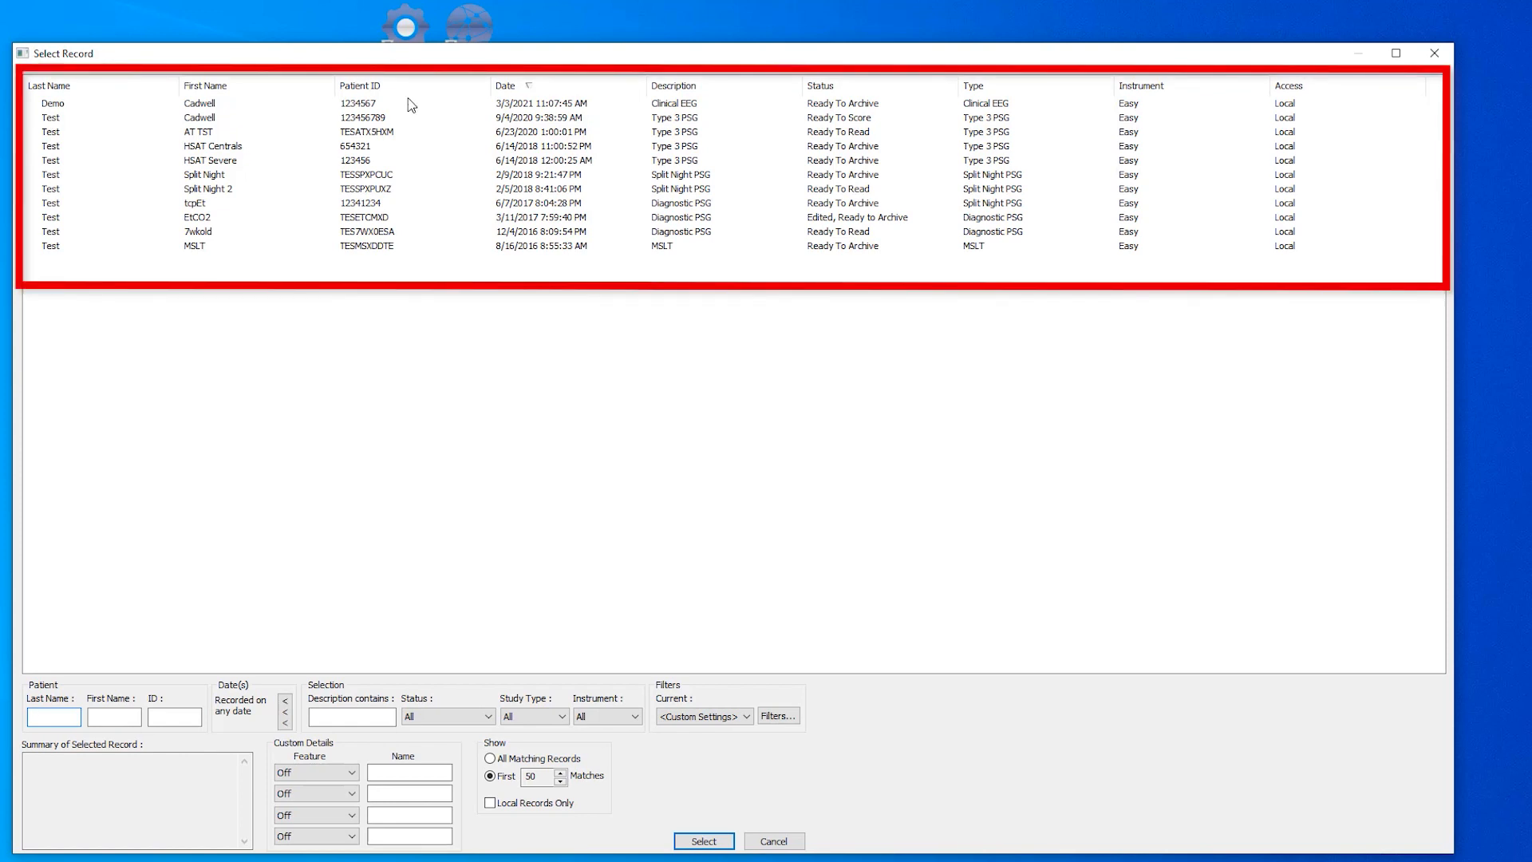
click(398, 105)
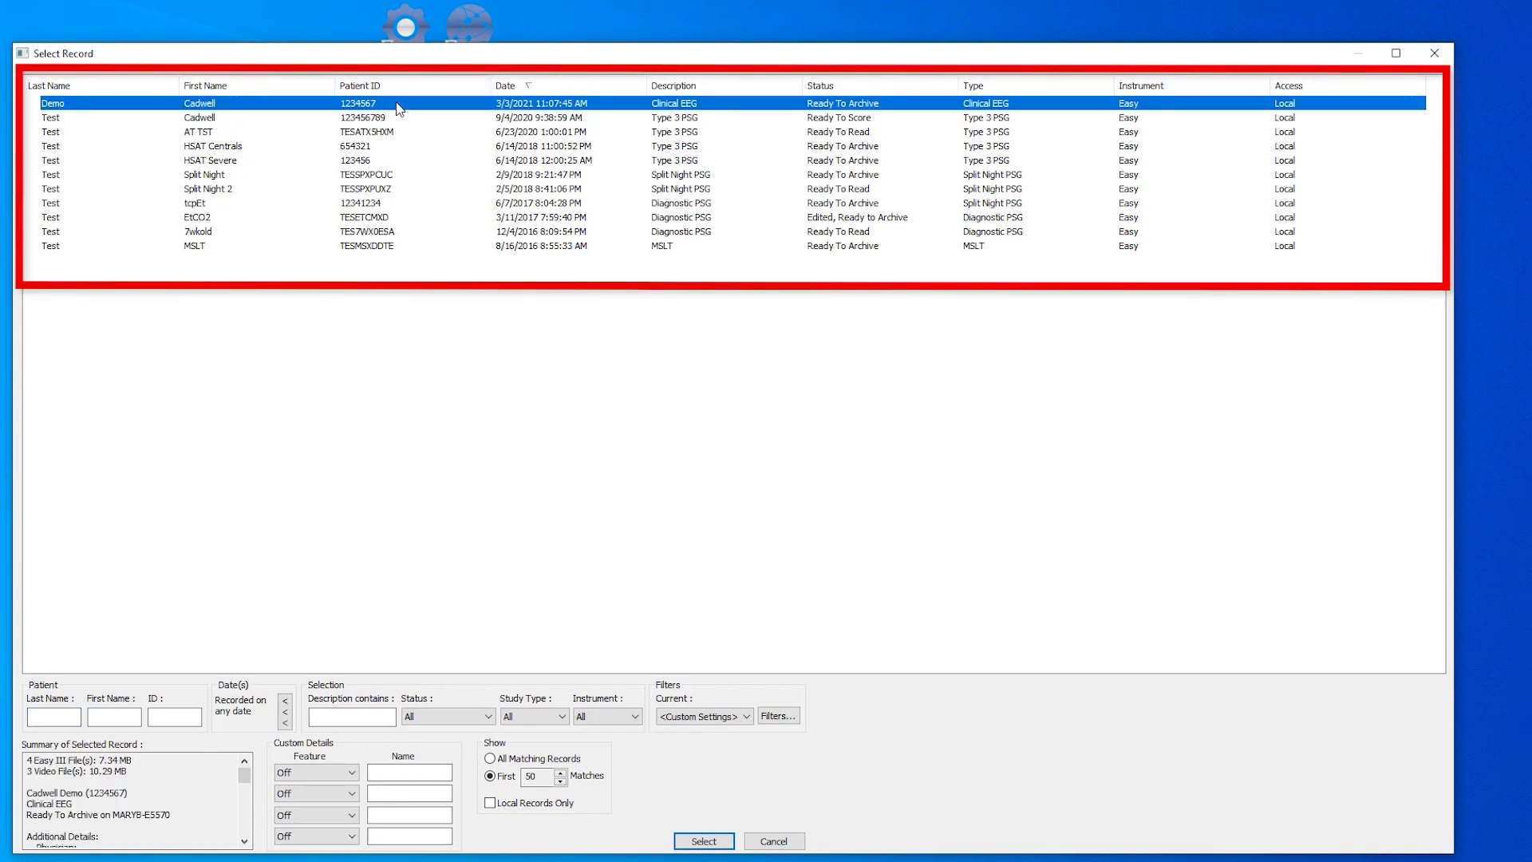
ctrl+click(378, 132)
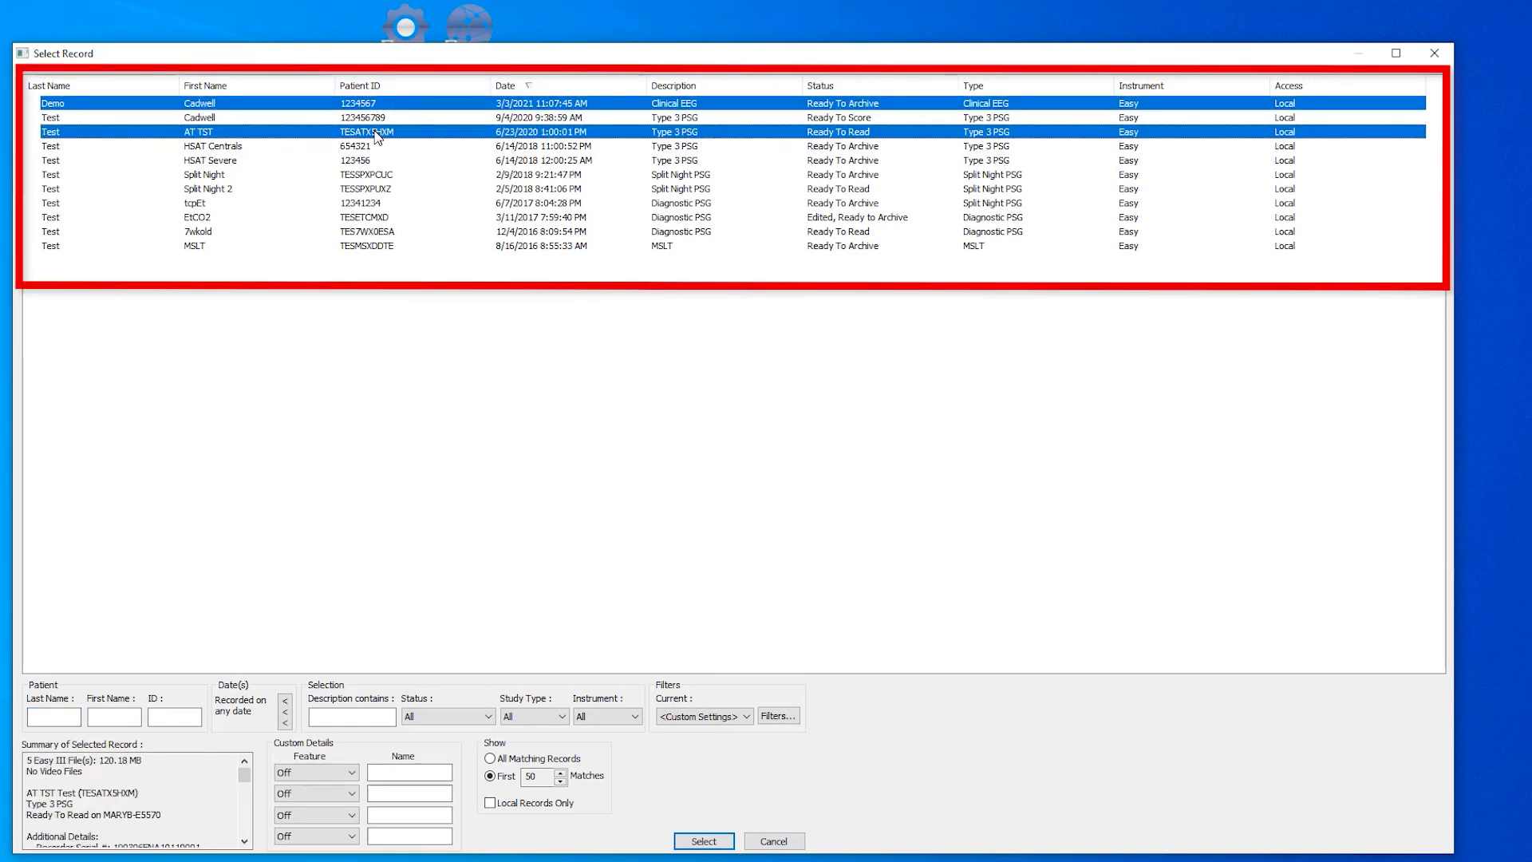
ctrl+click(379, 148)
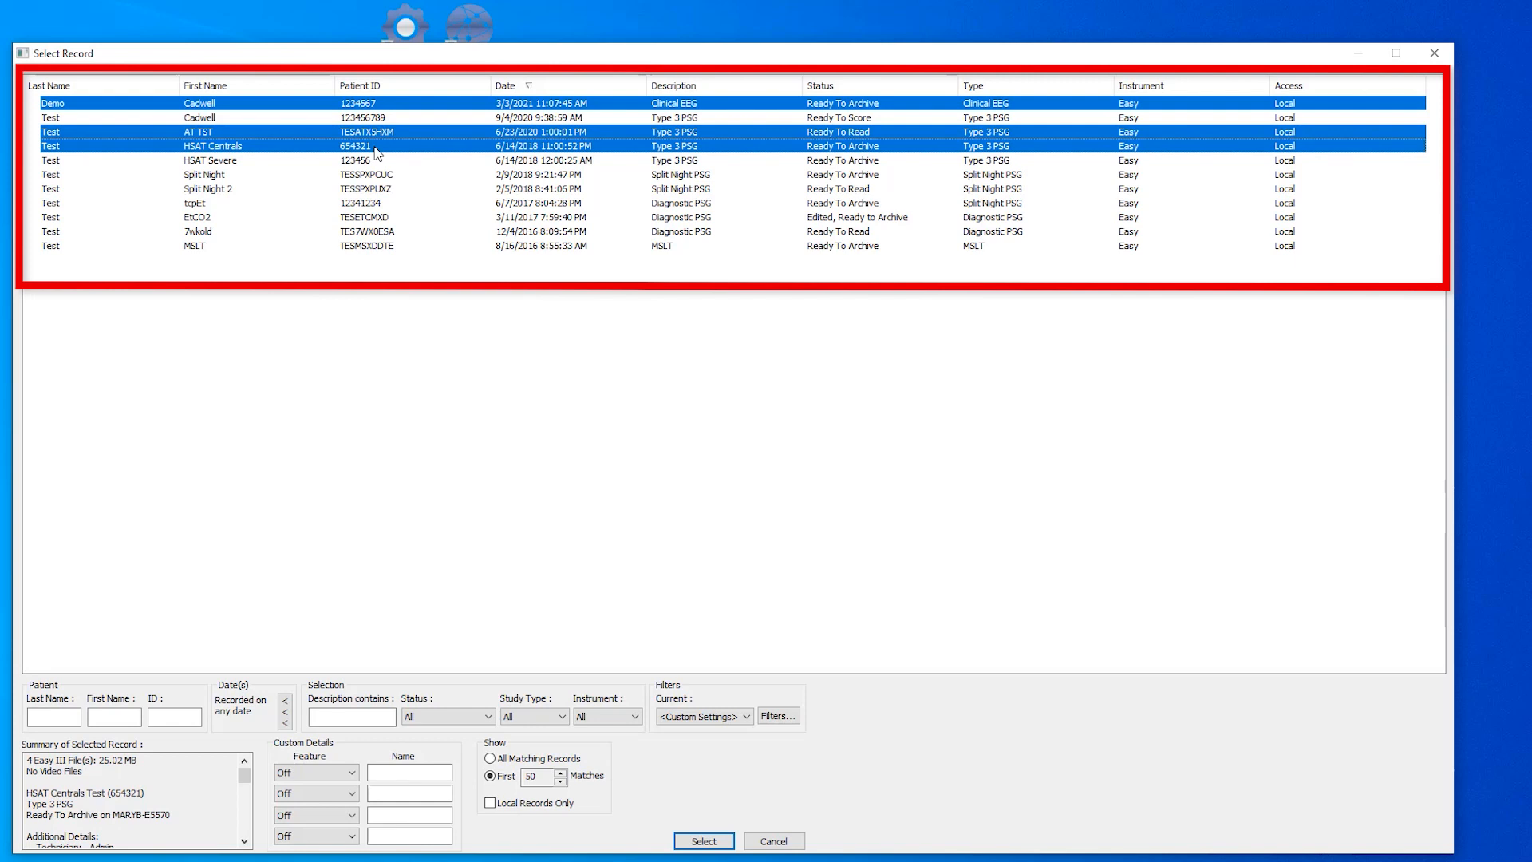
click(703, 841)
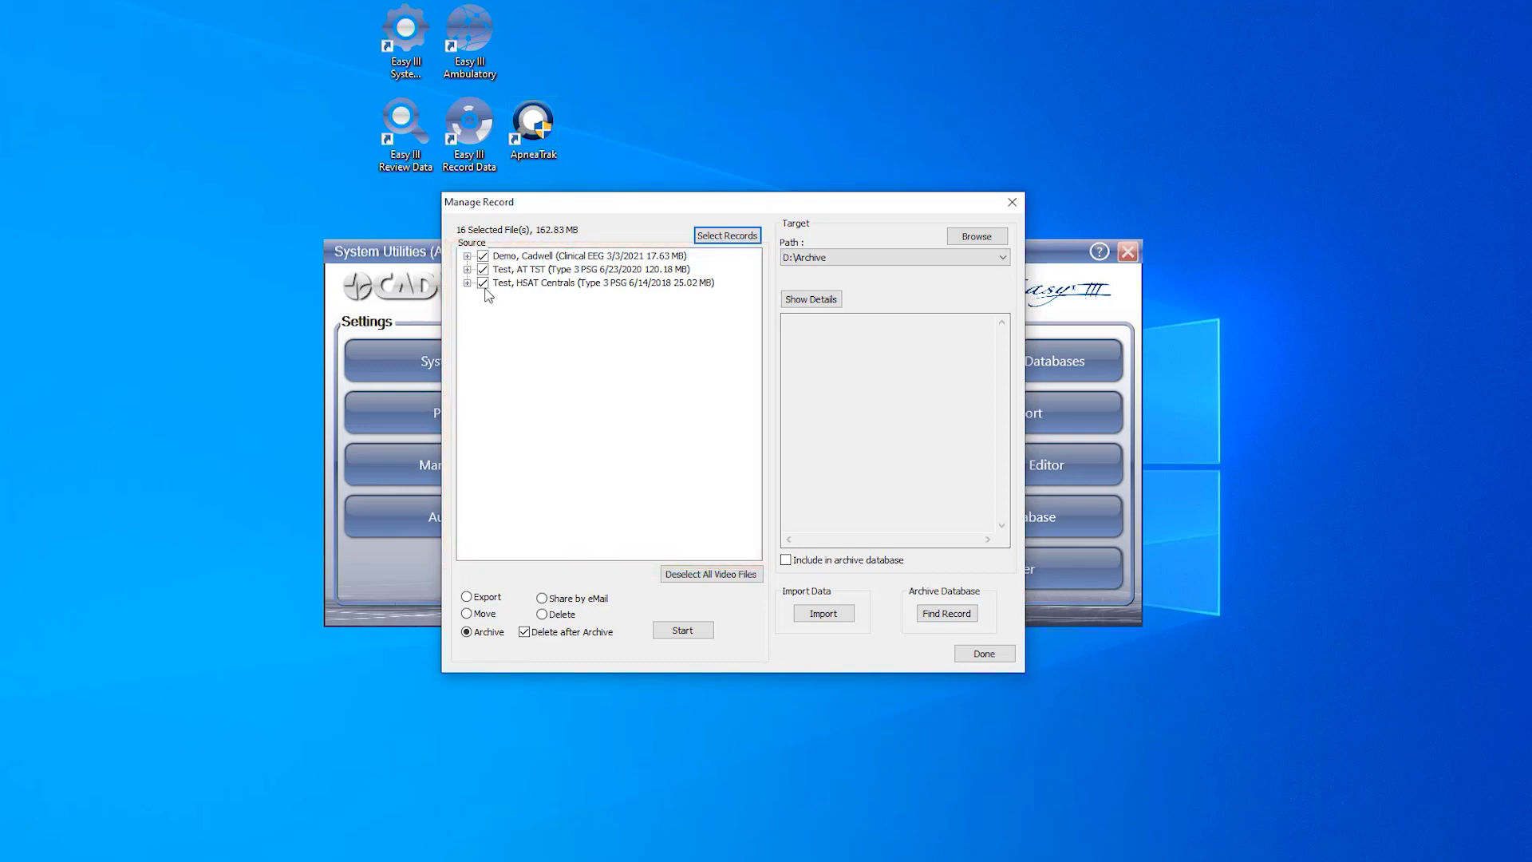
Set the target to the Archive folder on KINGSTON (D:), include the records in the archive database, and start archiving
click(988, 239)
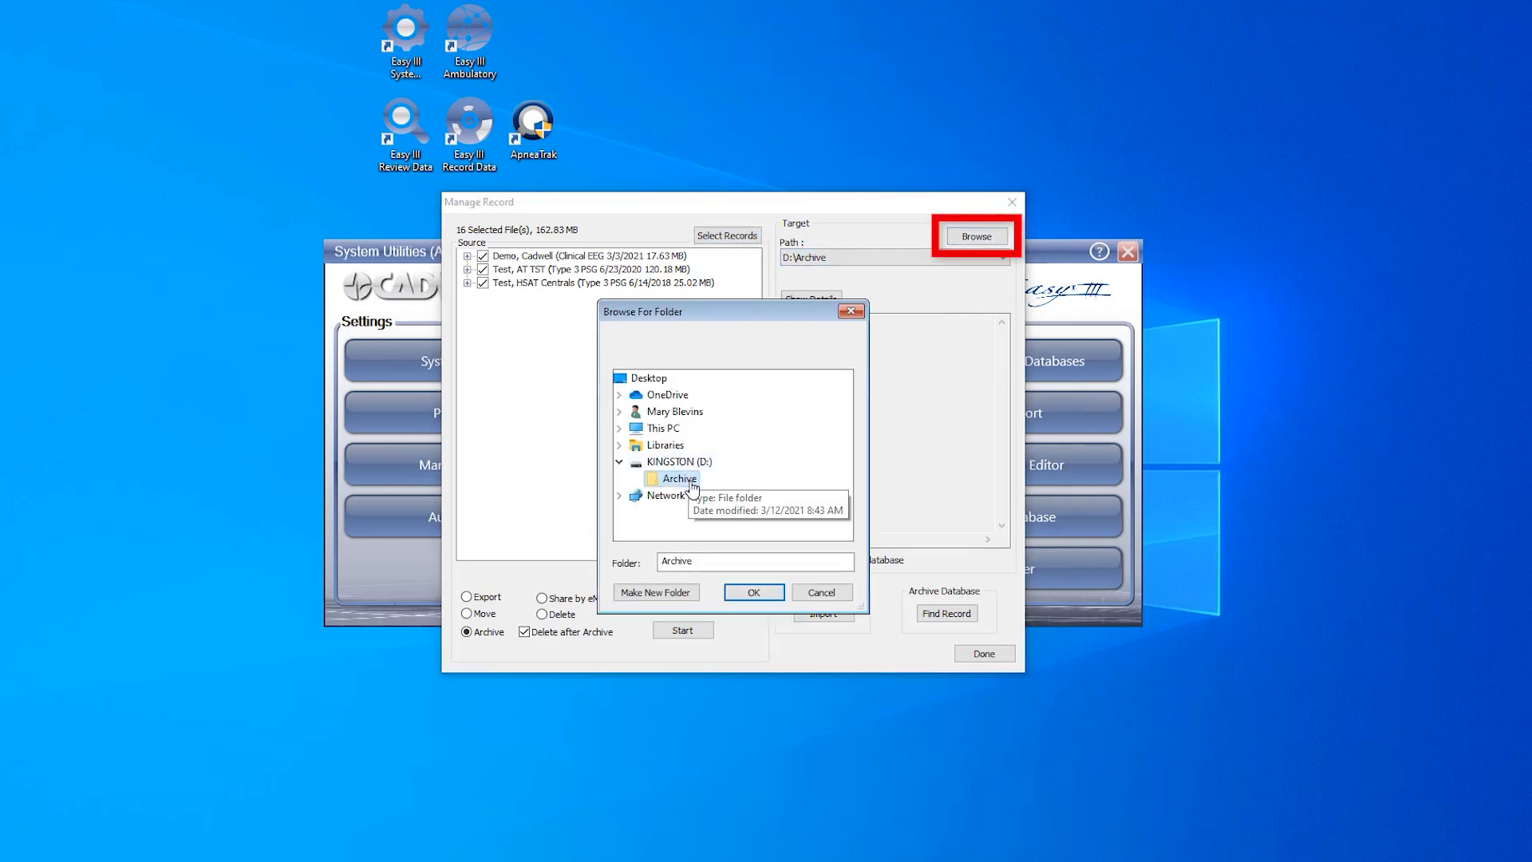
click(754, 592)
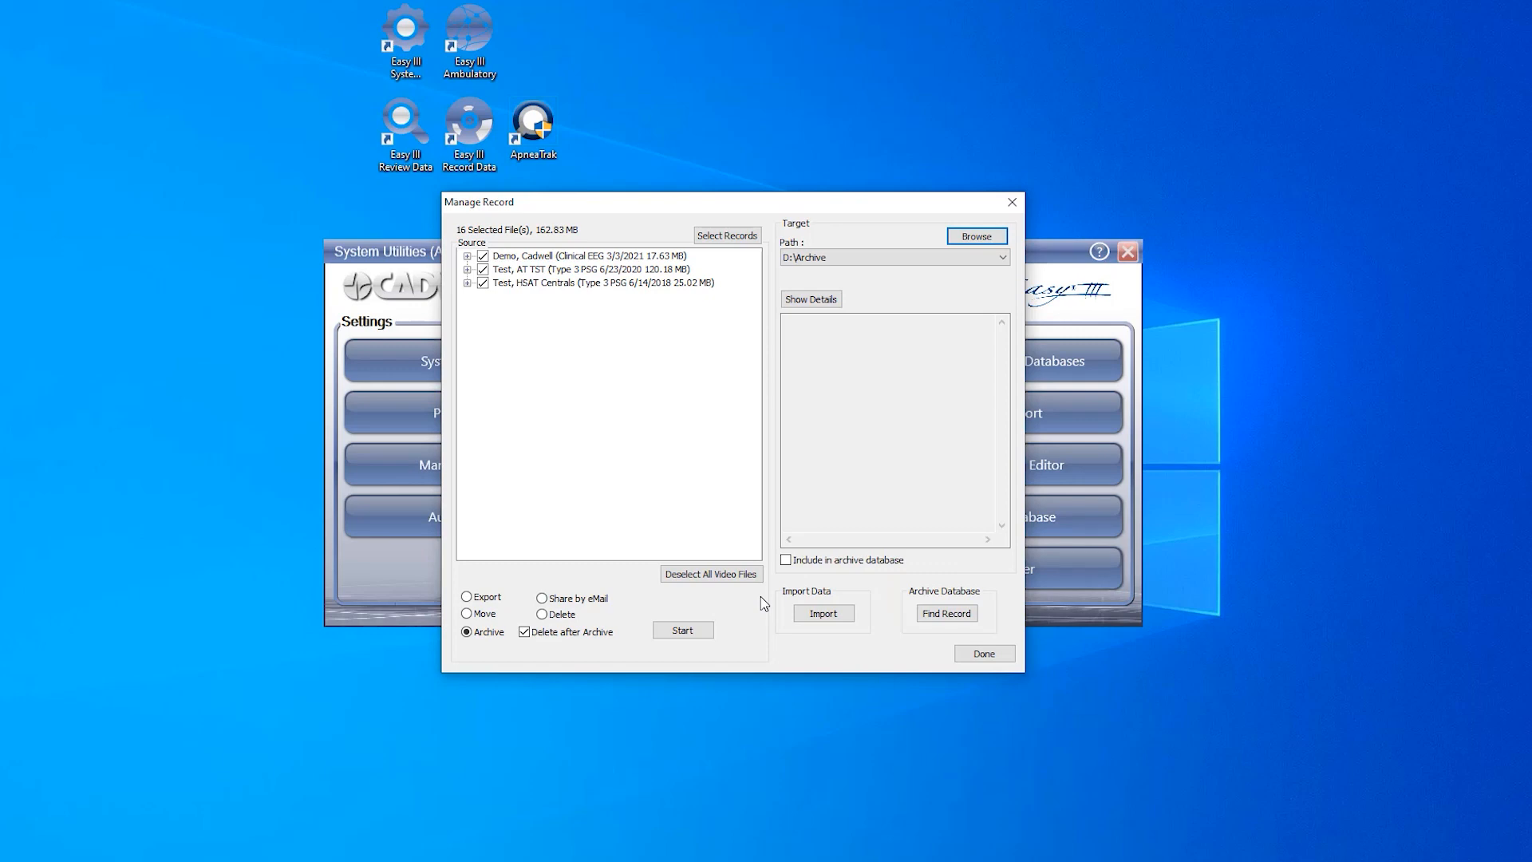
click(786, 561)
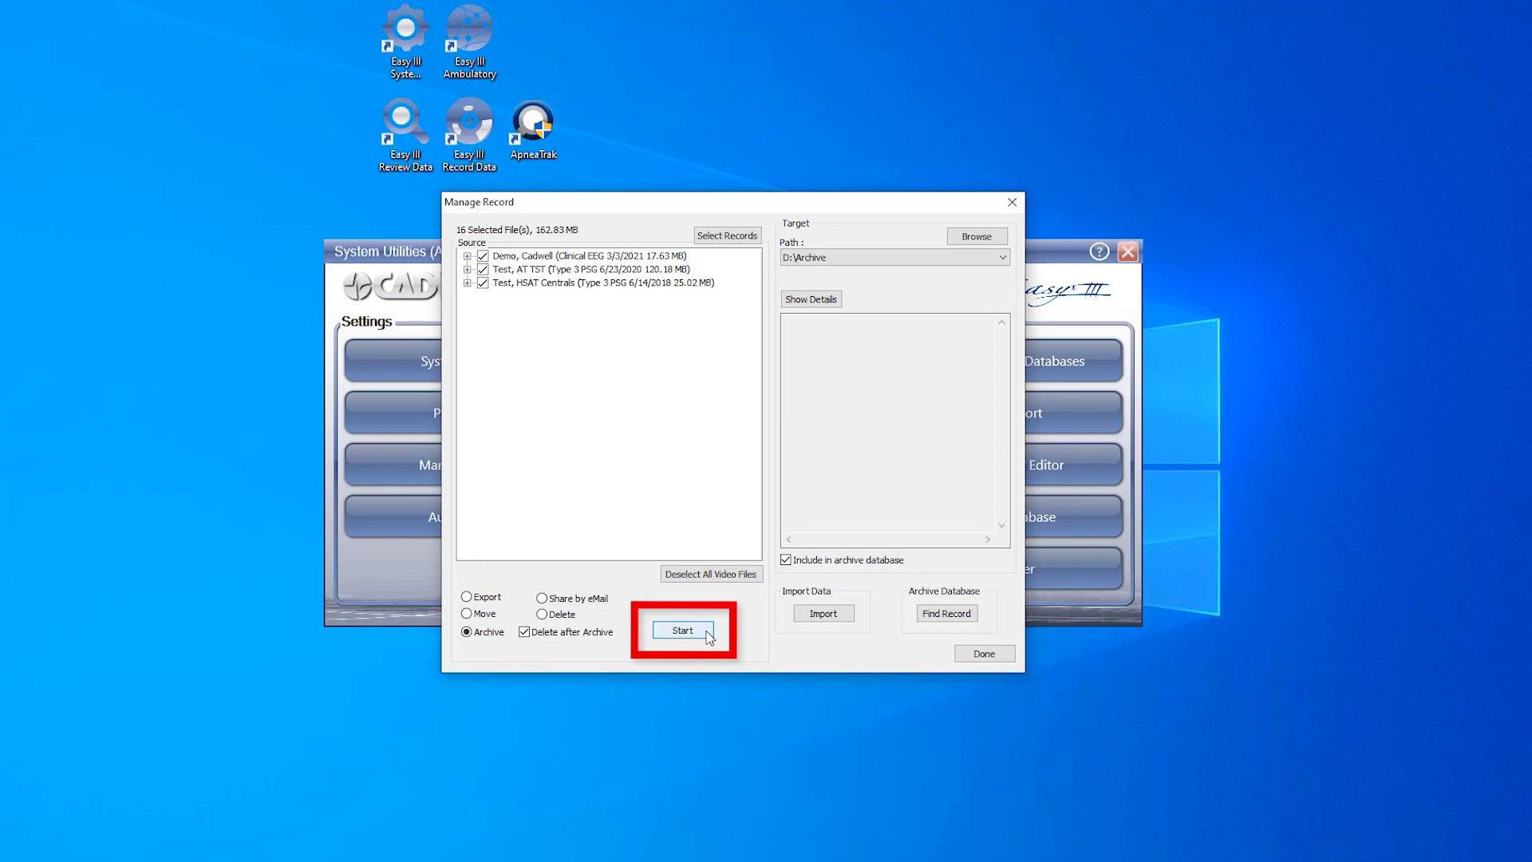
click(683, 630)
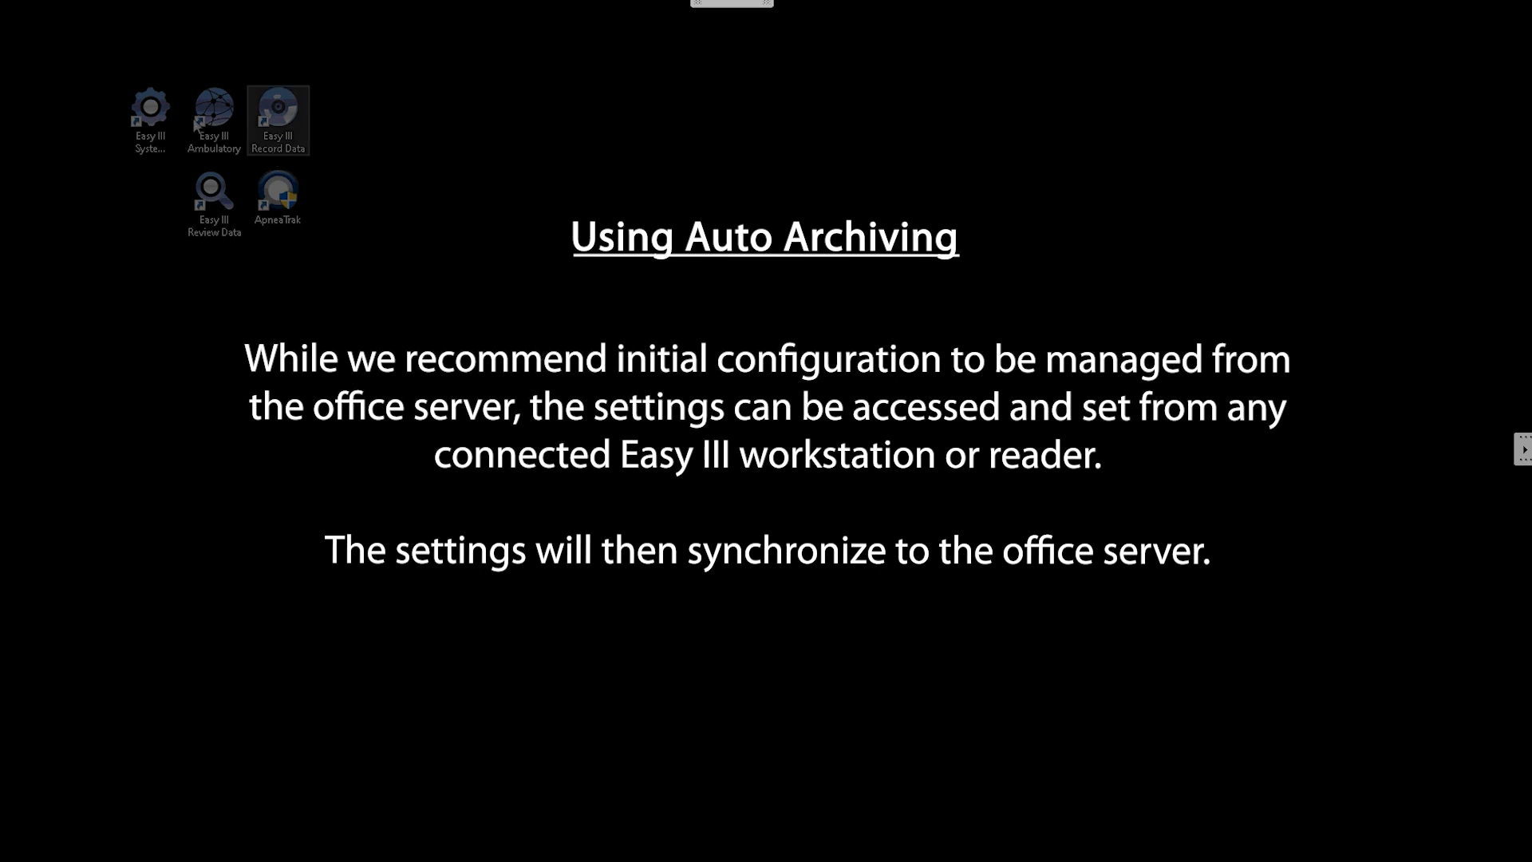
Open the Easy Auto Archiver settings from System Utilities, enable auto archiving, and turn off archiving by specific status
click(155, 118)
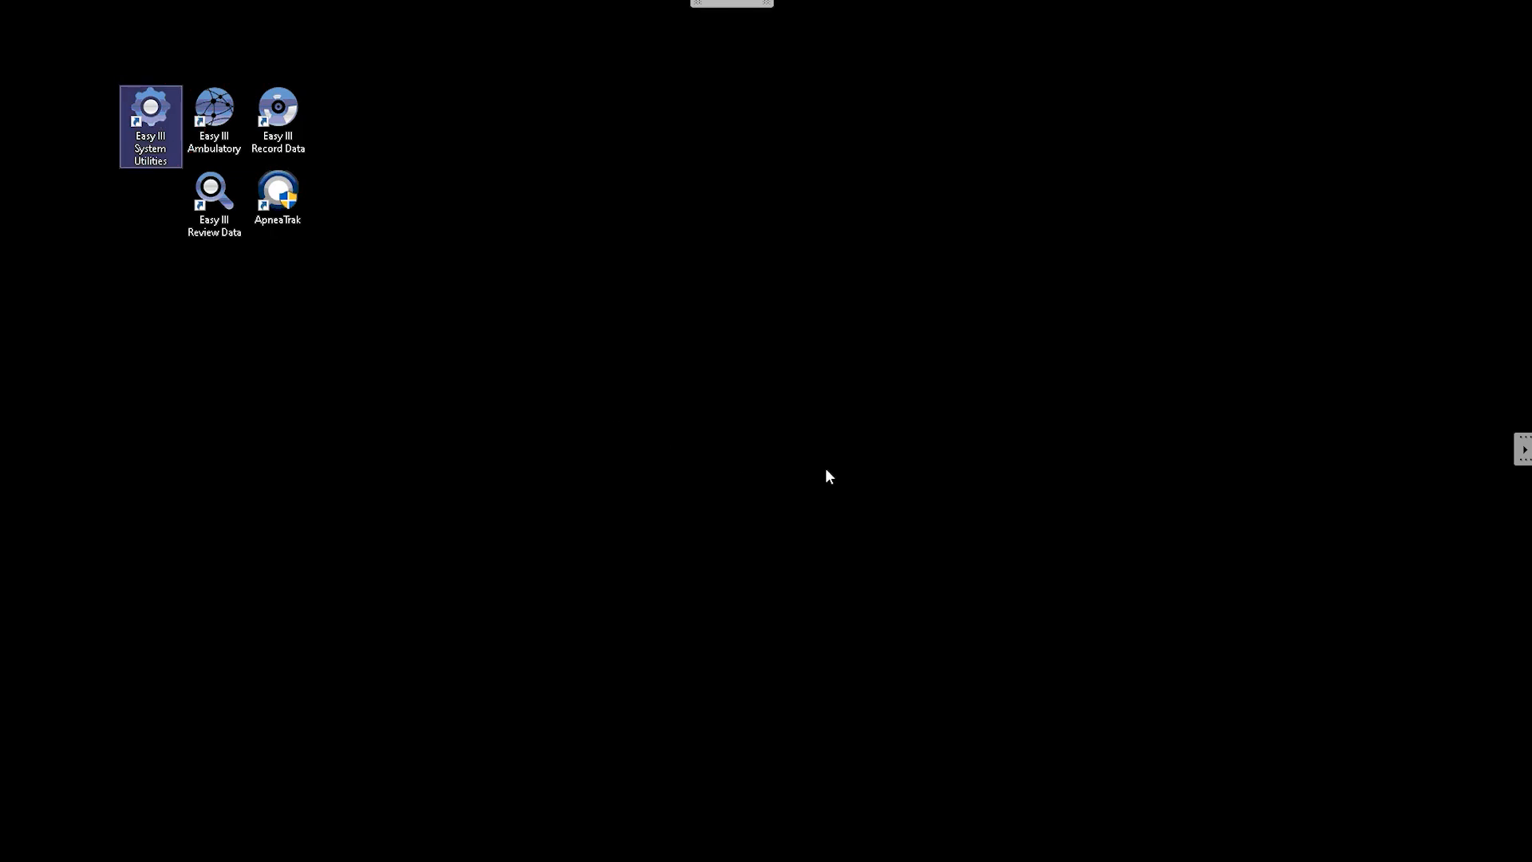
click(819, 509)
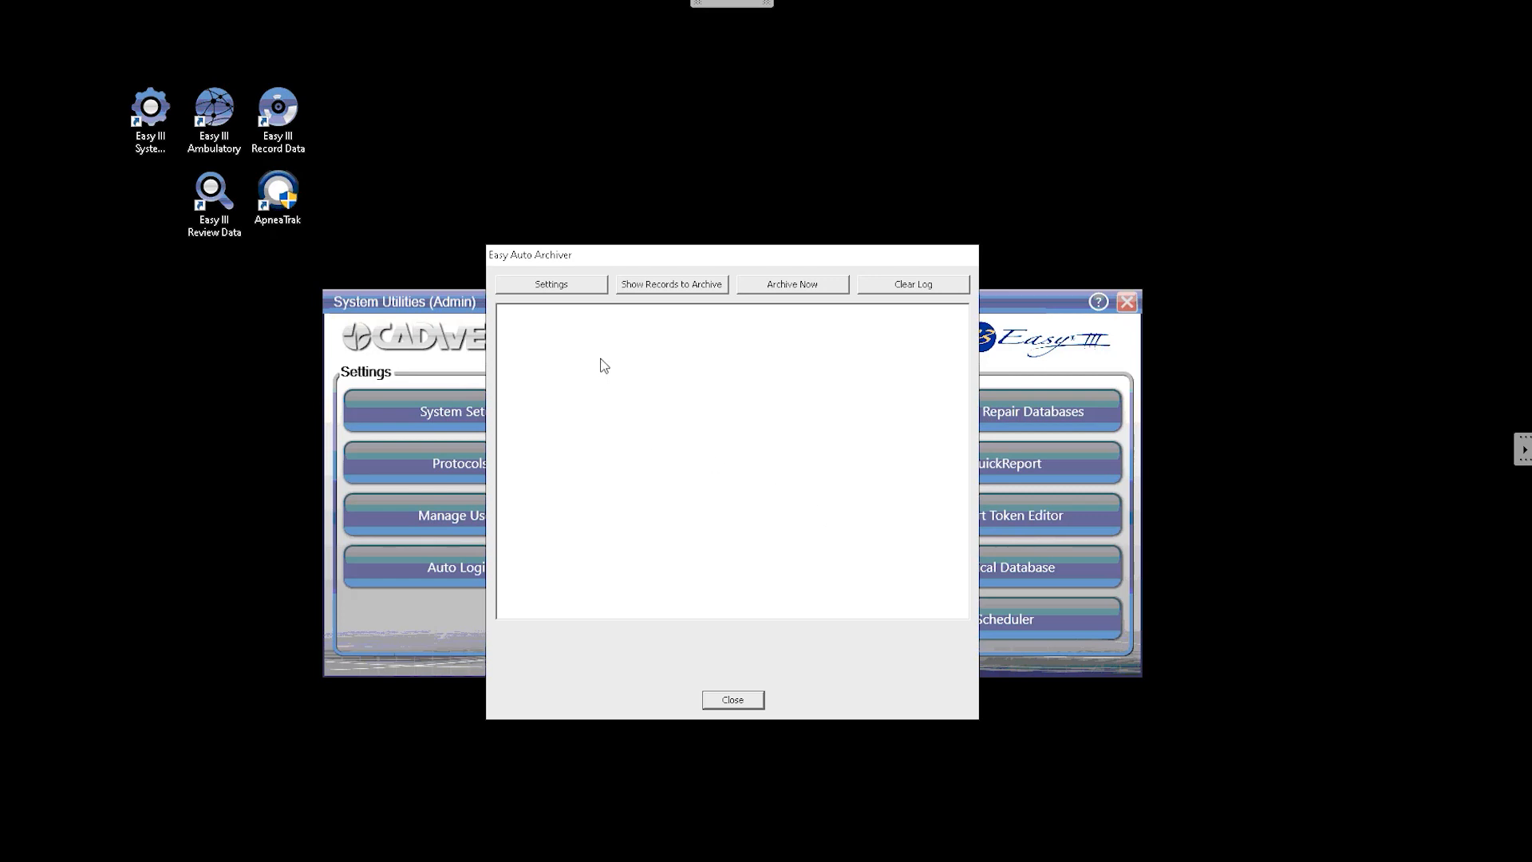
click(584, 292)
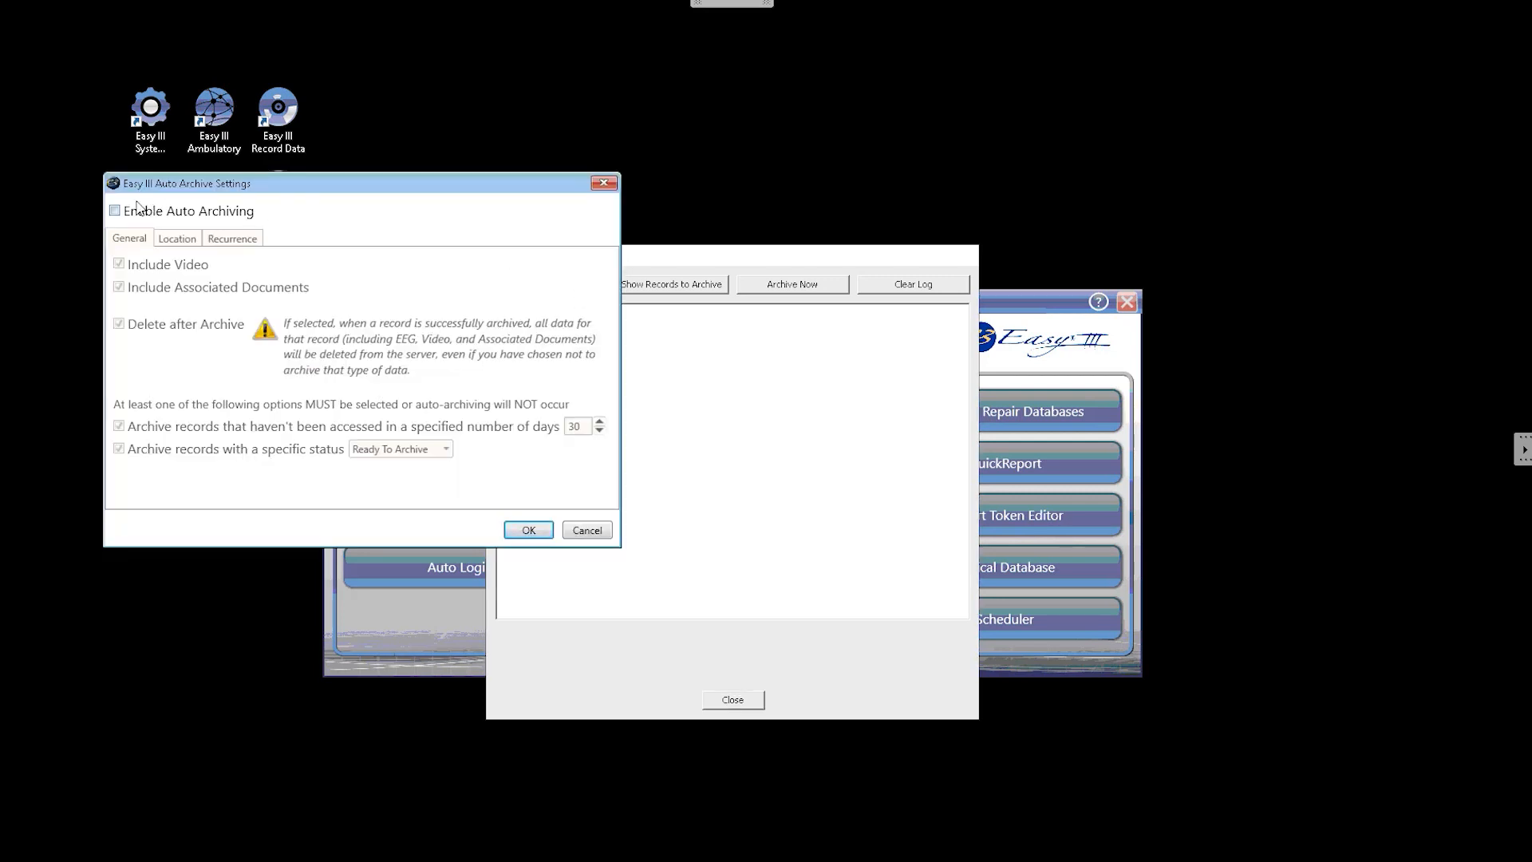
click(117, 213)
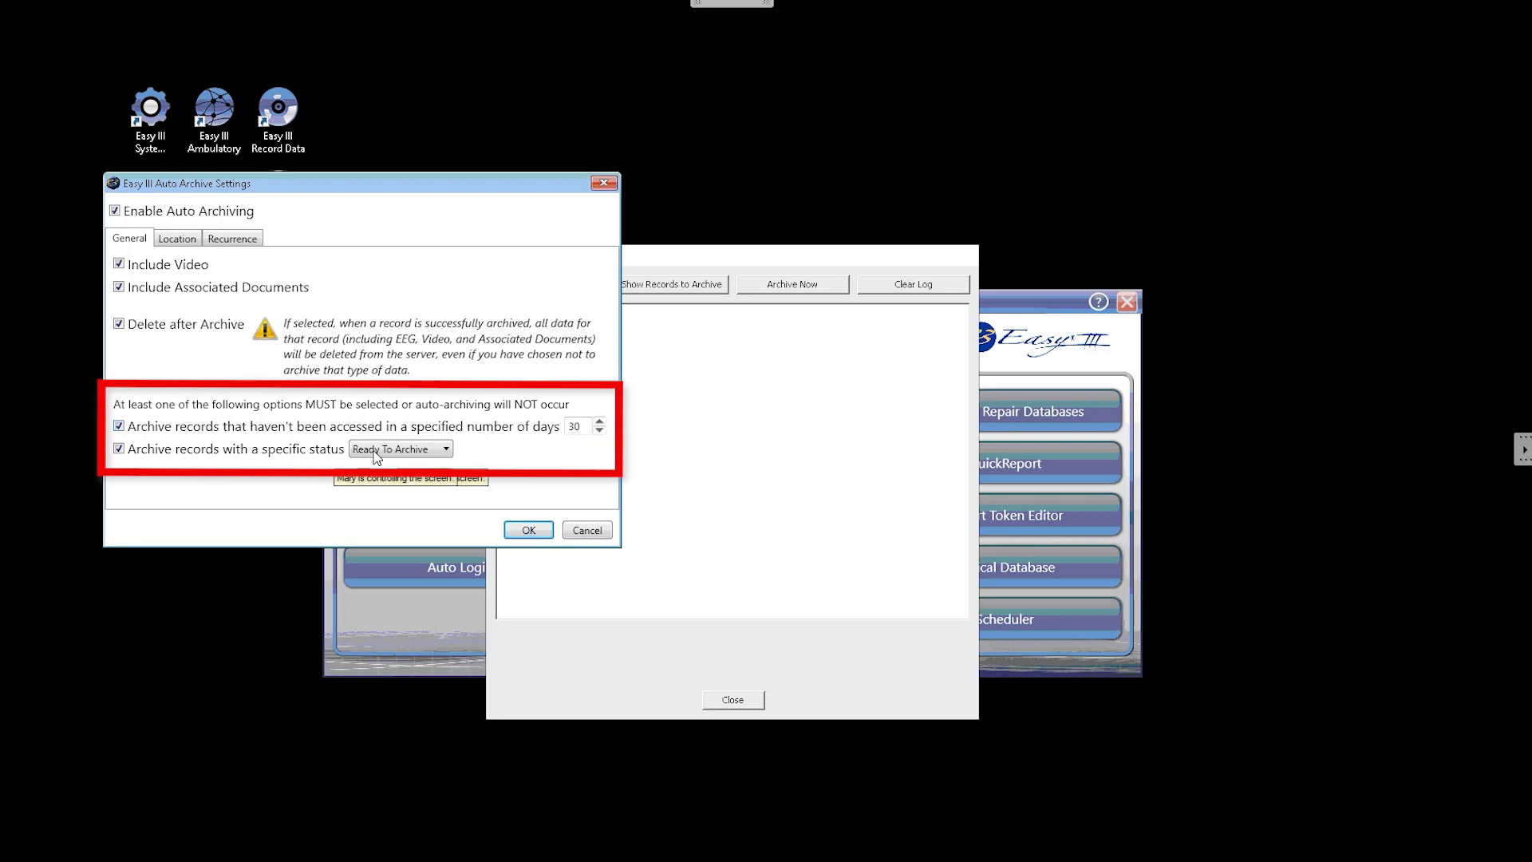
click(122, 448)
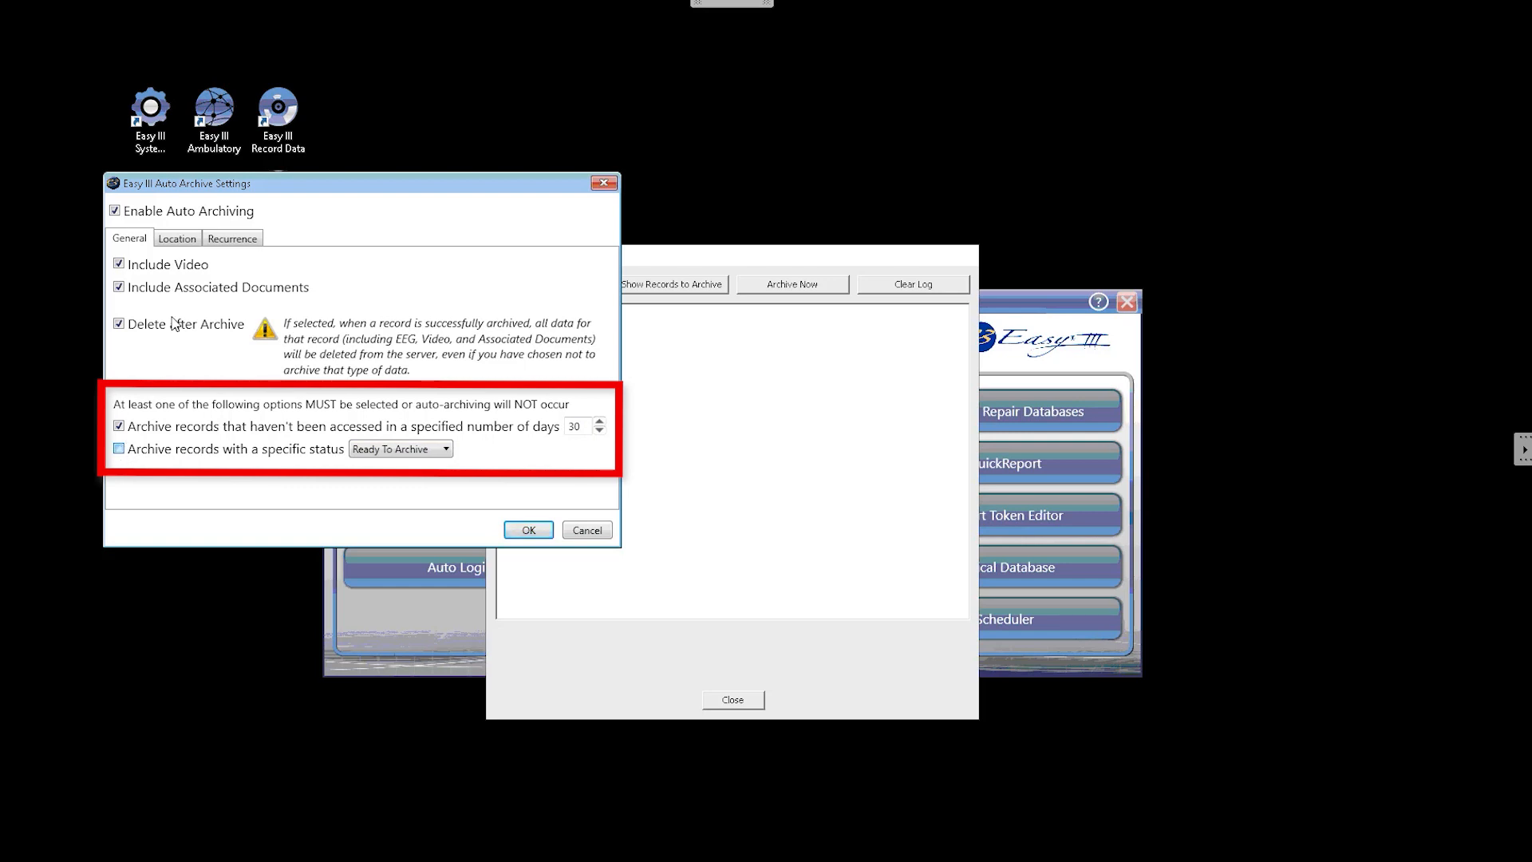
Review the auto-archive folder path and recurrence schedule, and save the auto-archive settings
click(177, 240)
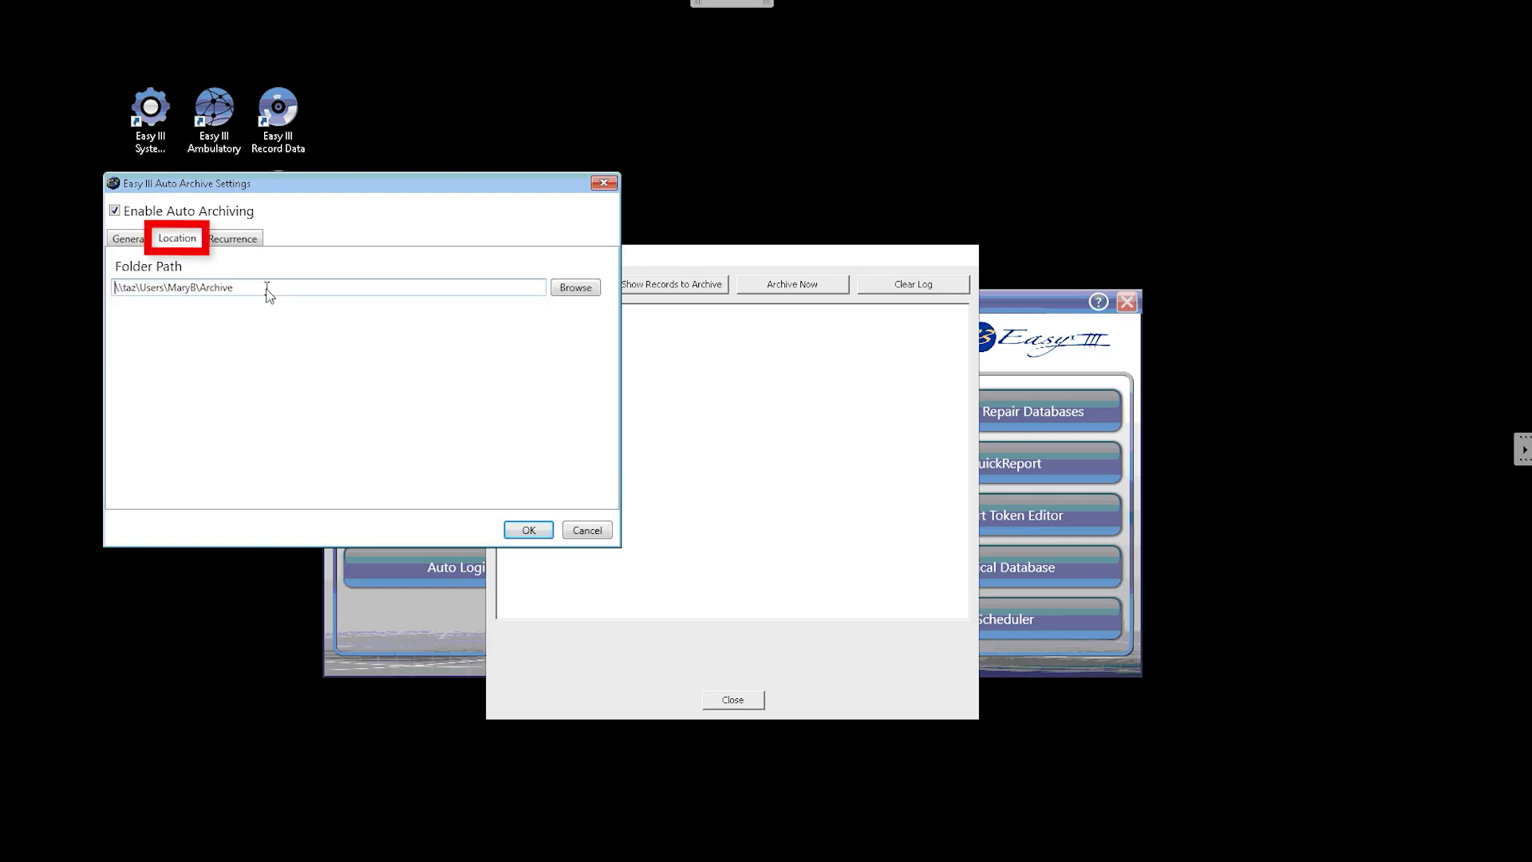
drag(234, 288, 83, 291)
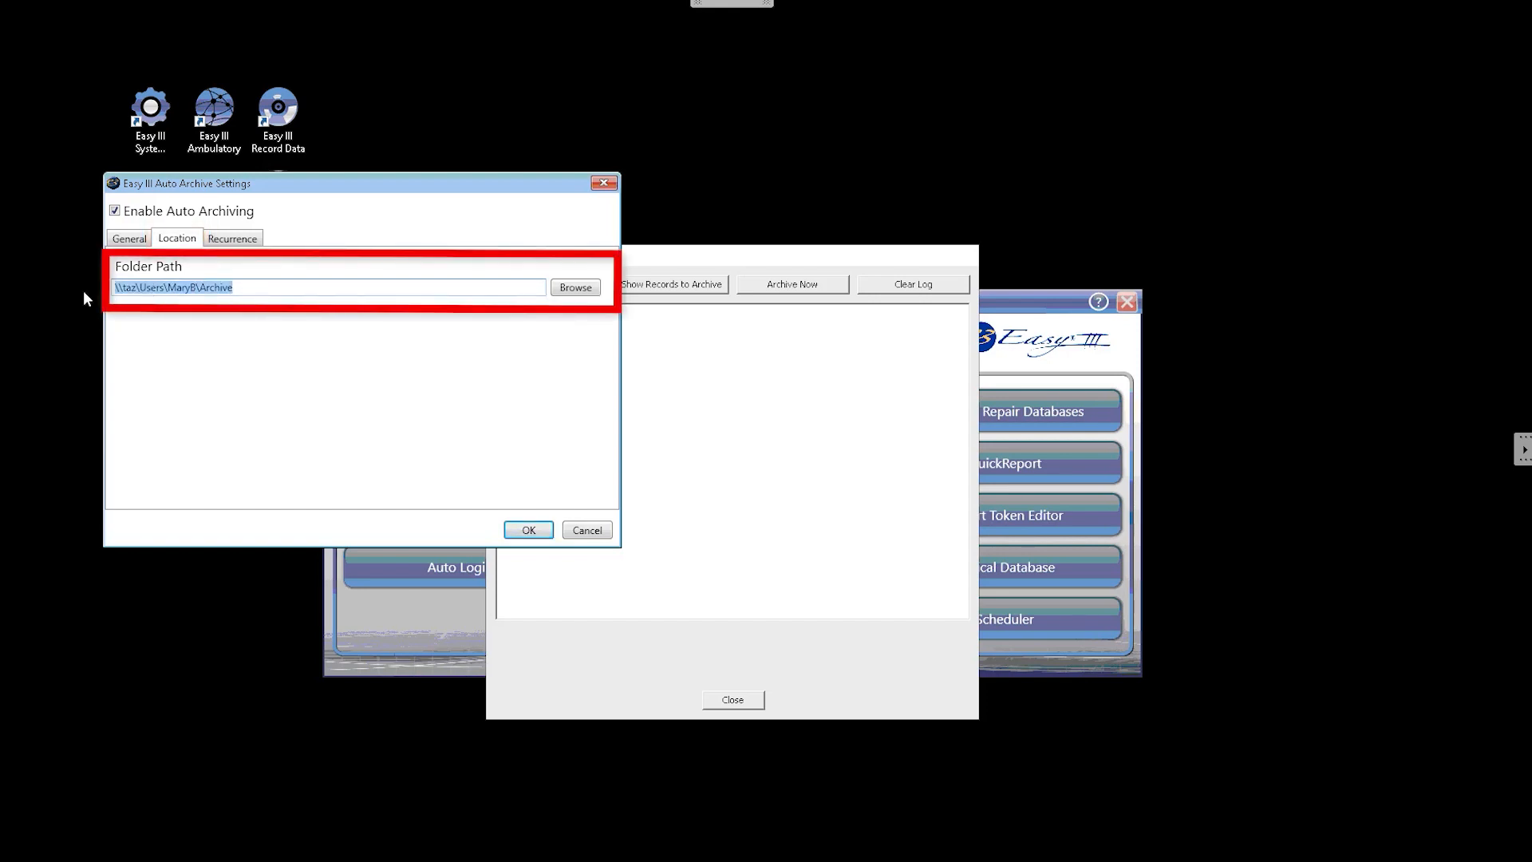
click(249, 241)
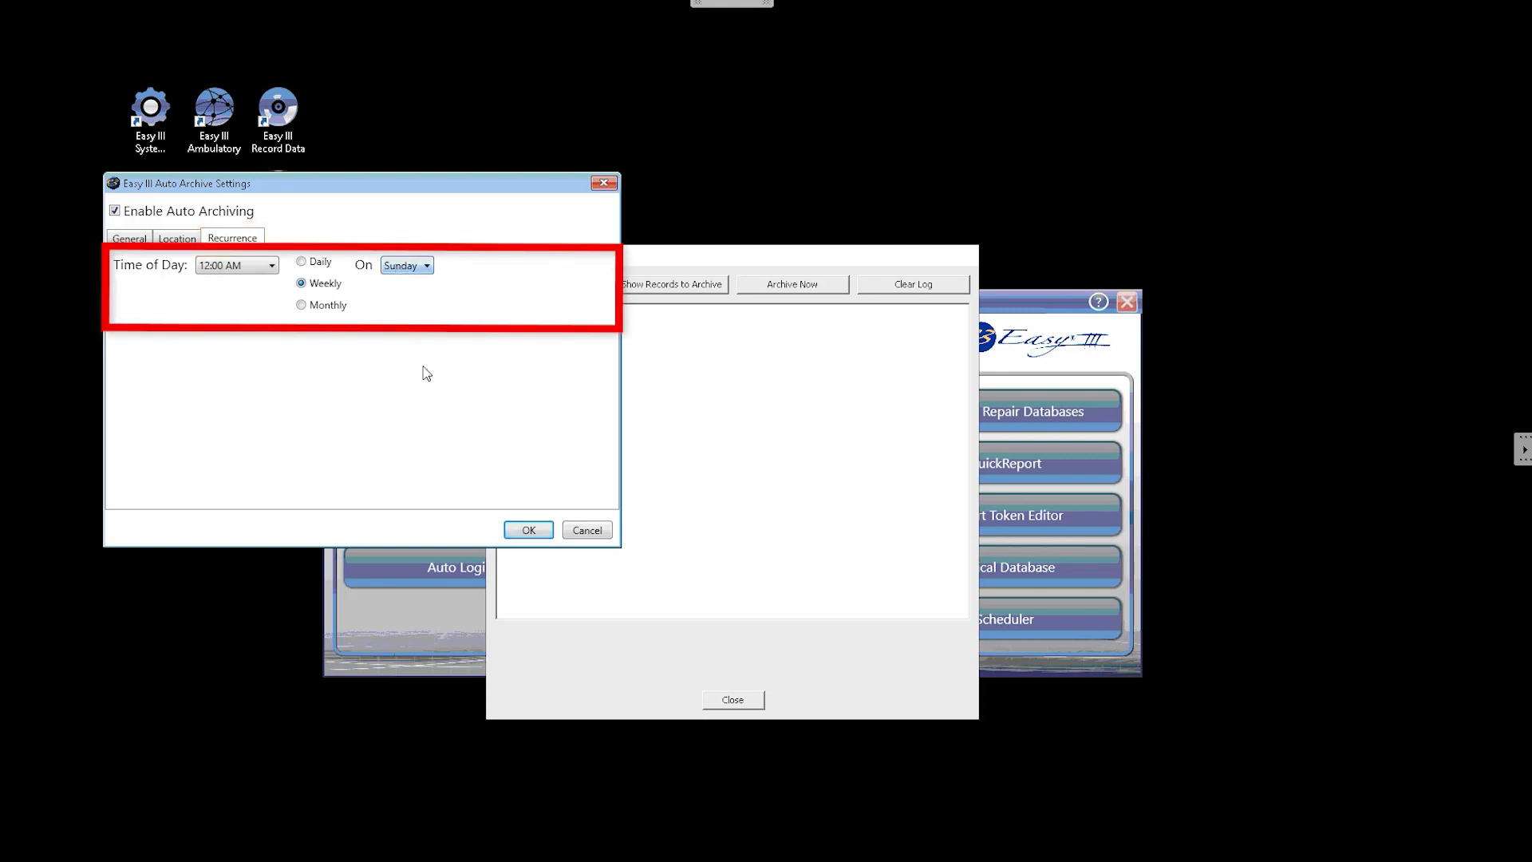
click(523, 533)
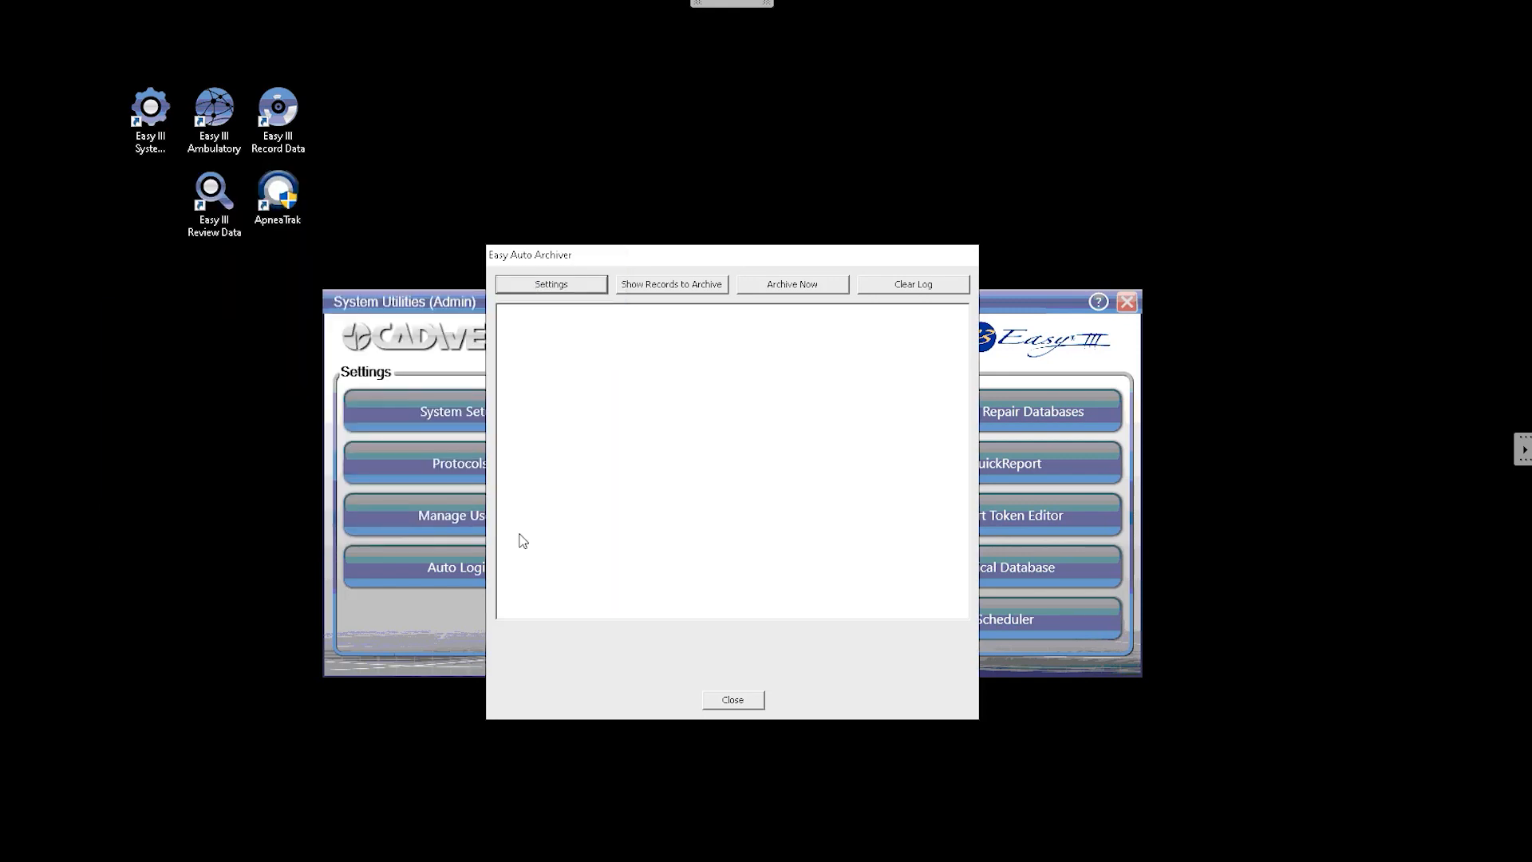
List the records due for auto archiving and archive them immediately
click(698, 294)
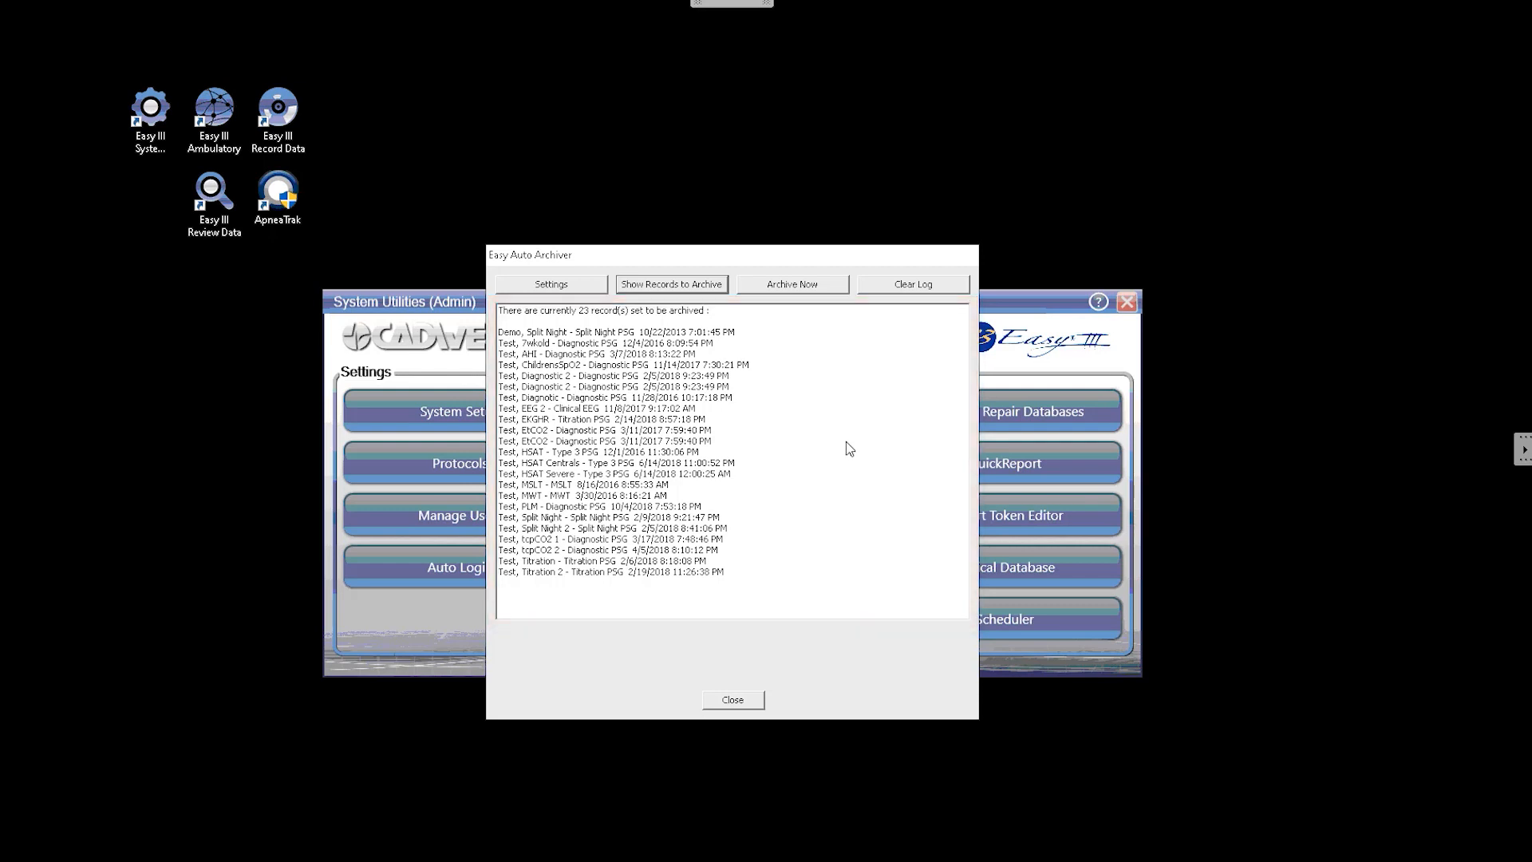
click(801, 293)
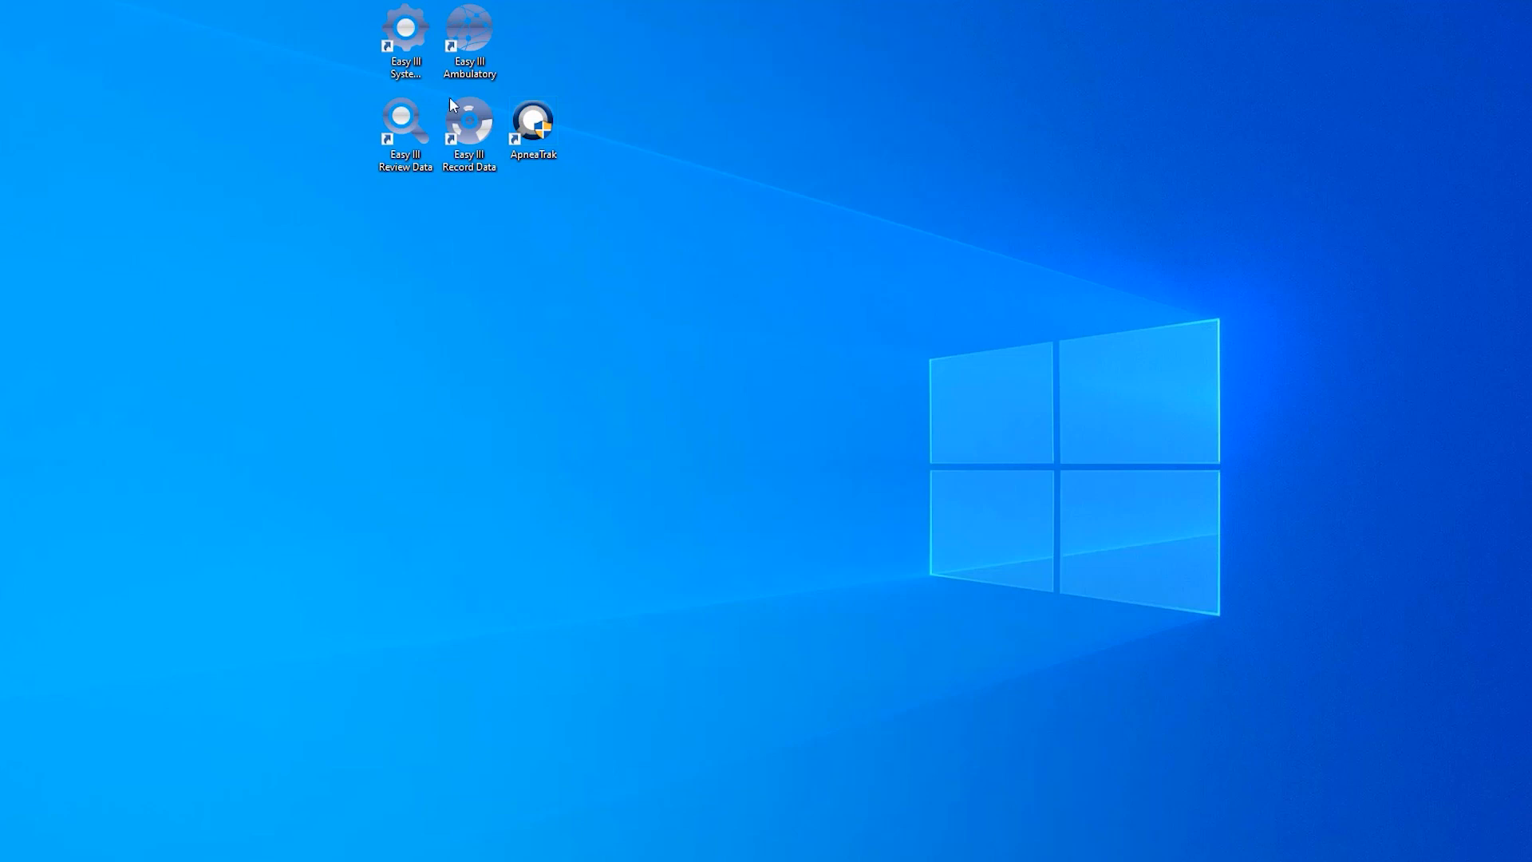
Open record management in System Utilities, find the HSAT Centrals record in the archive database, and copy its path
double_click(405, 36)
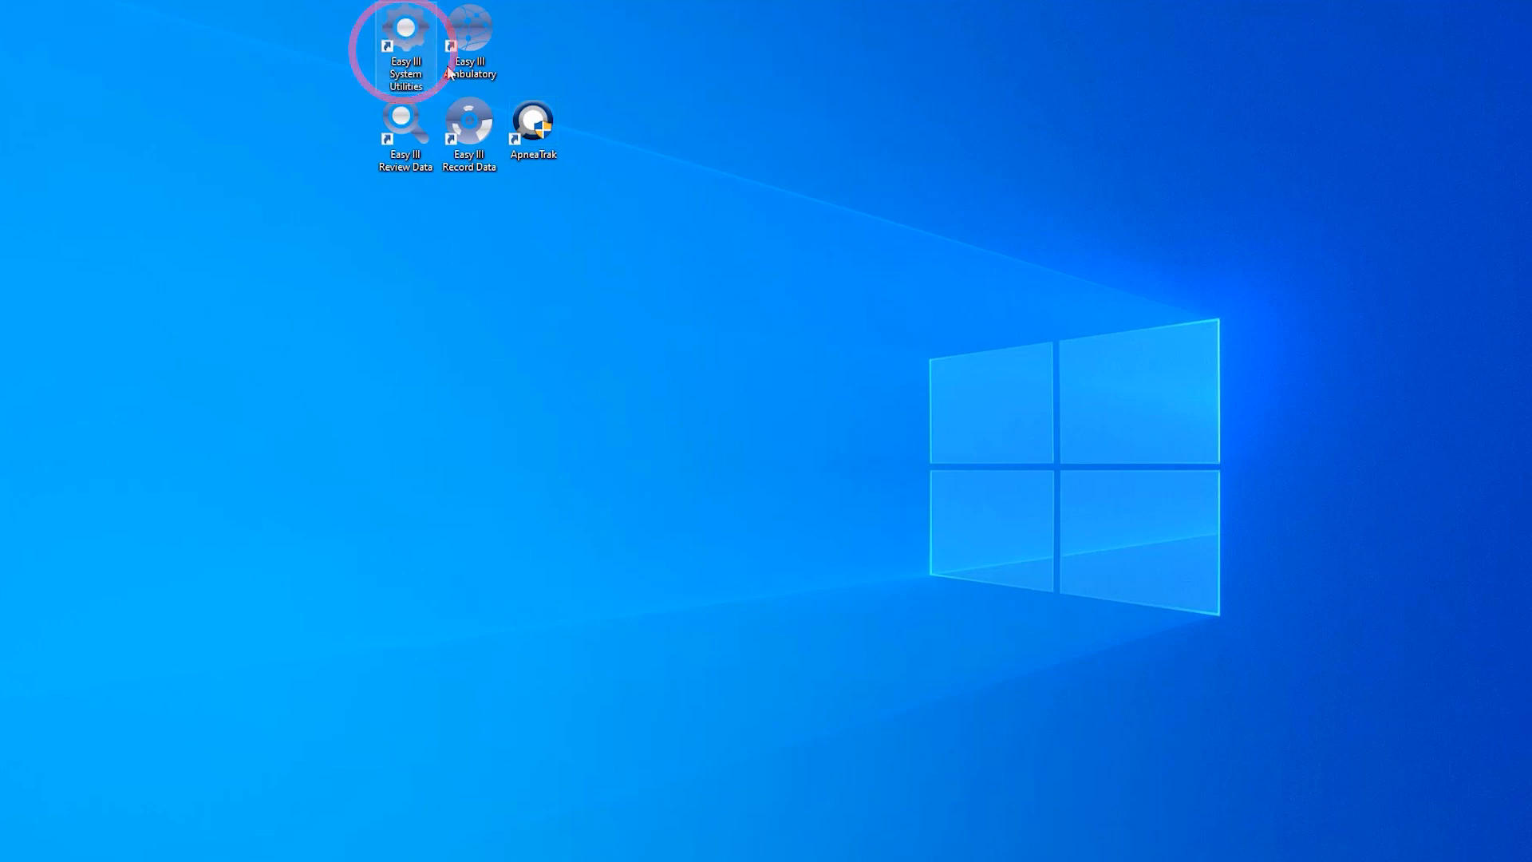
click(742, 368)
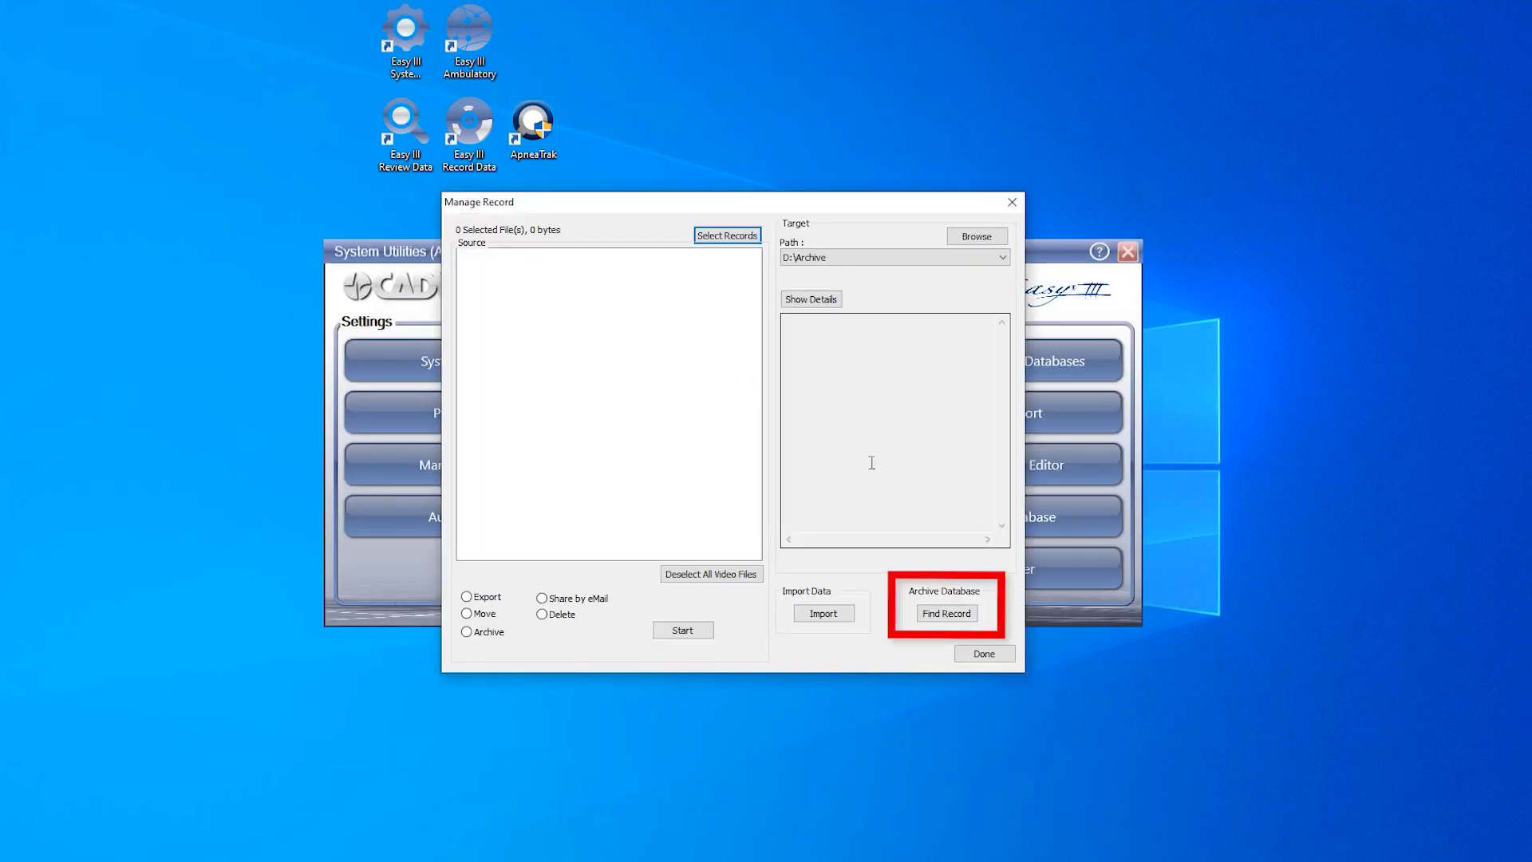
click(948, 614)
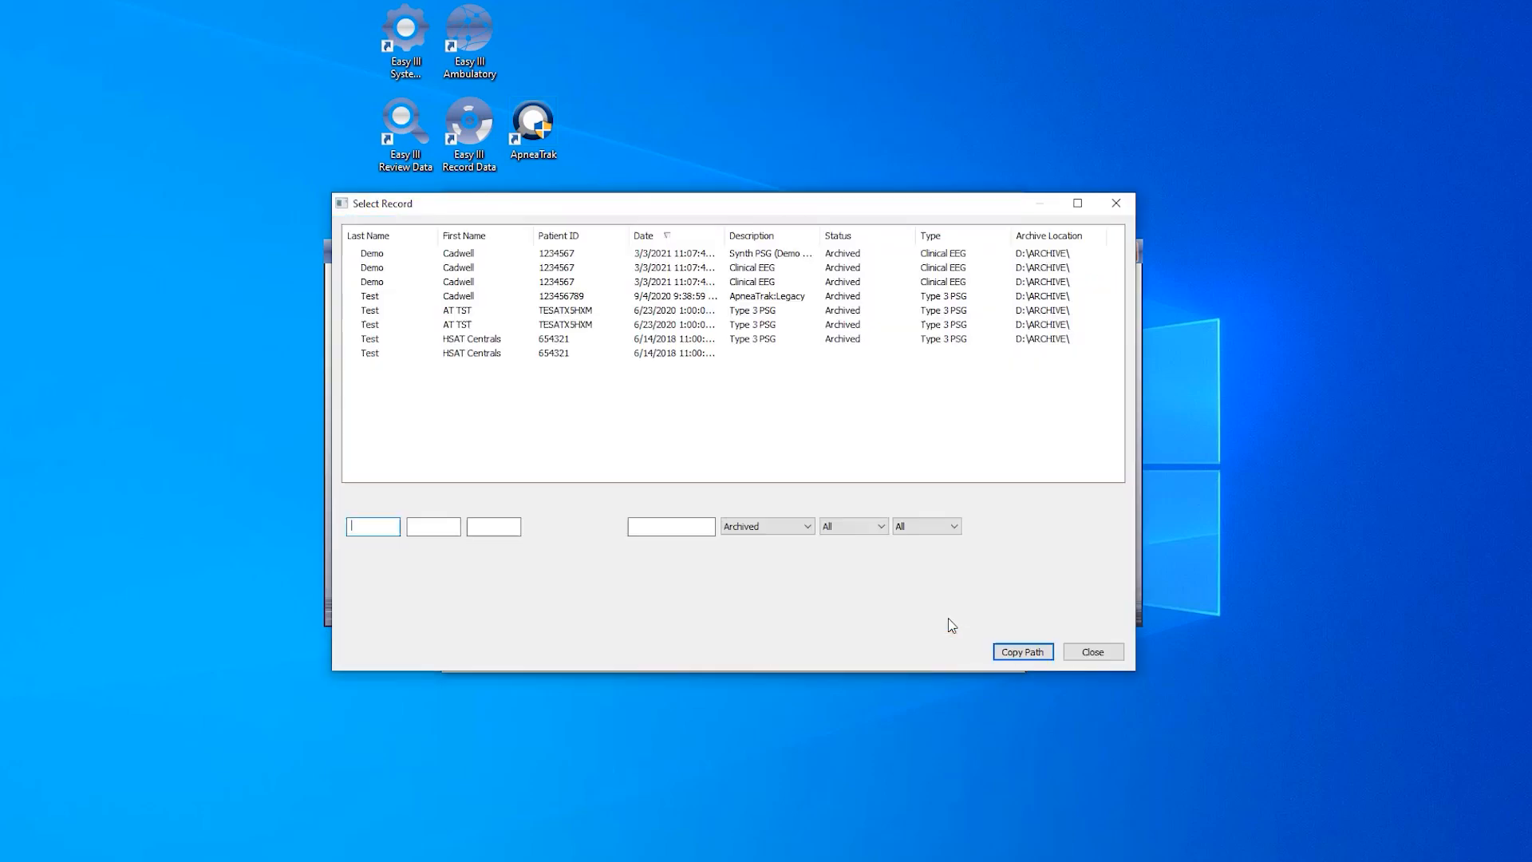
click(568, 338)
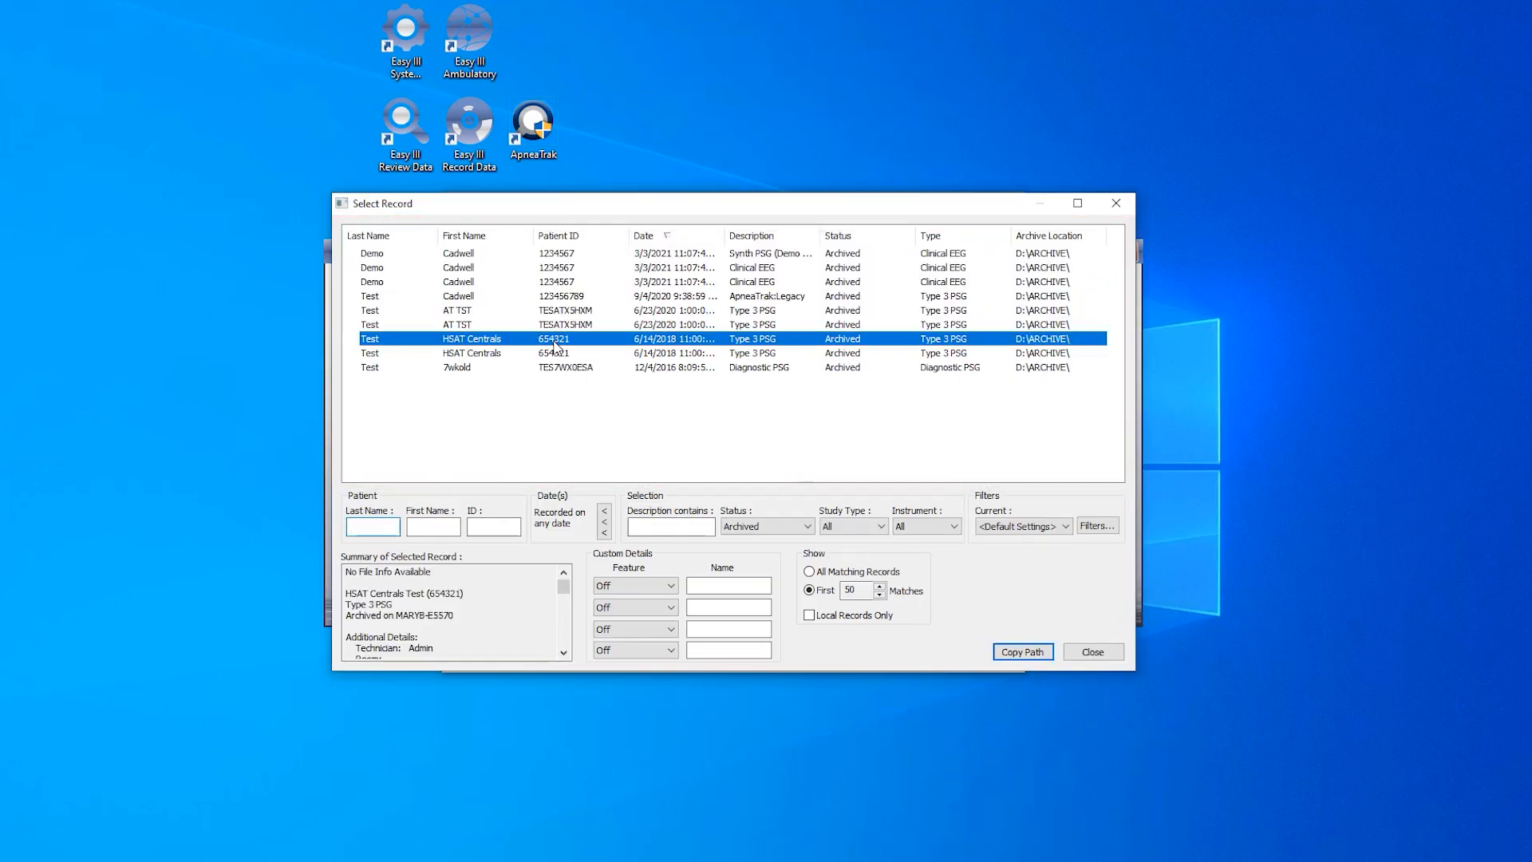
click(1042, 654)
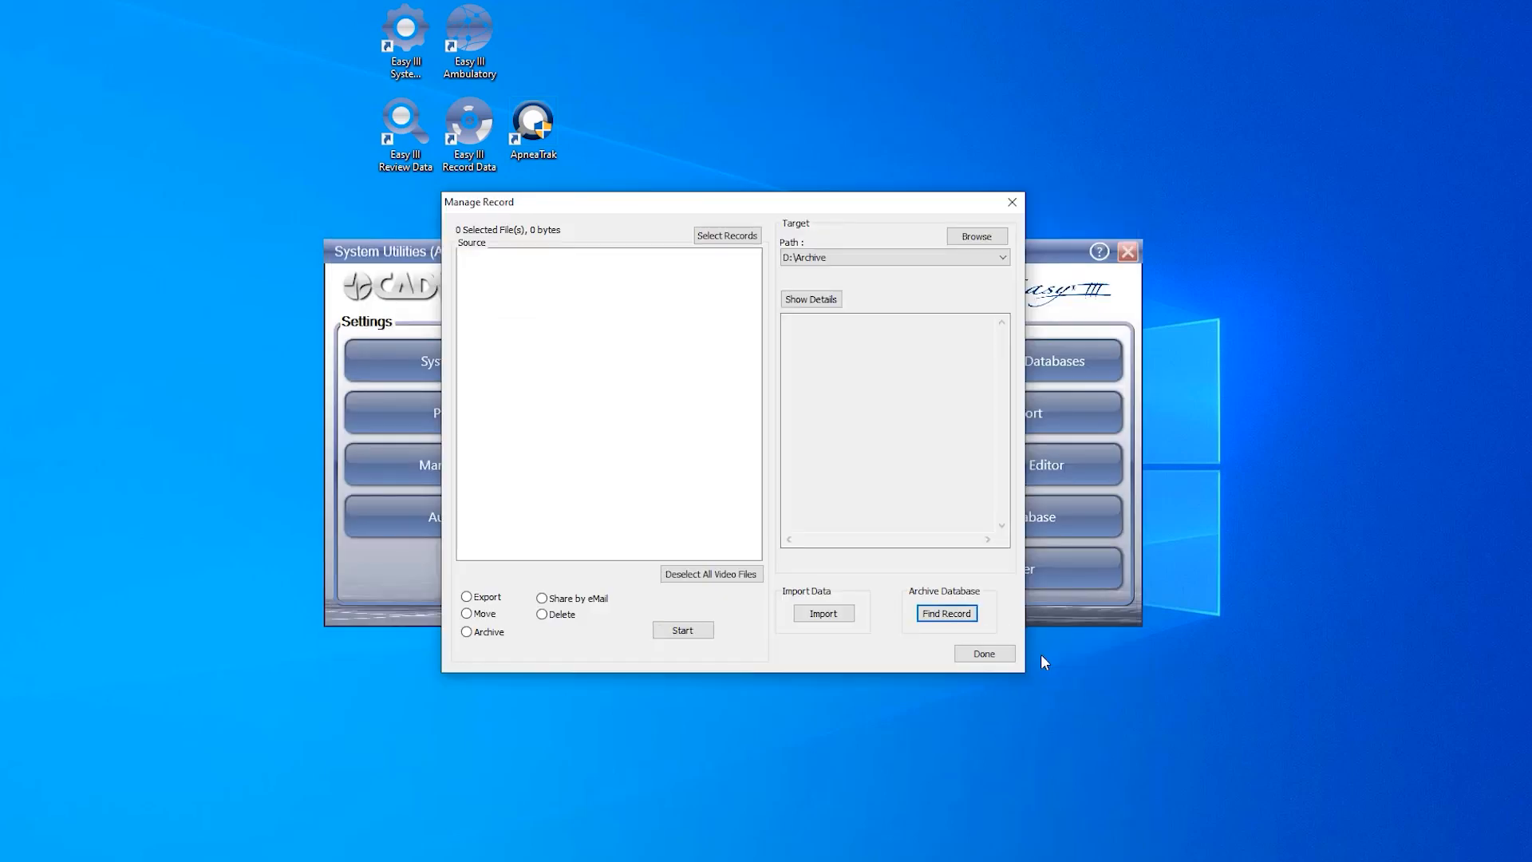
Import the archived HSAT Centrals record file from D:\ARCHIVE\, using the copied path to locate its folder
click(837, 615)
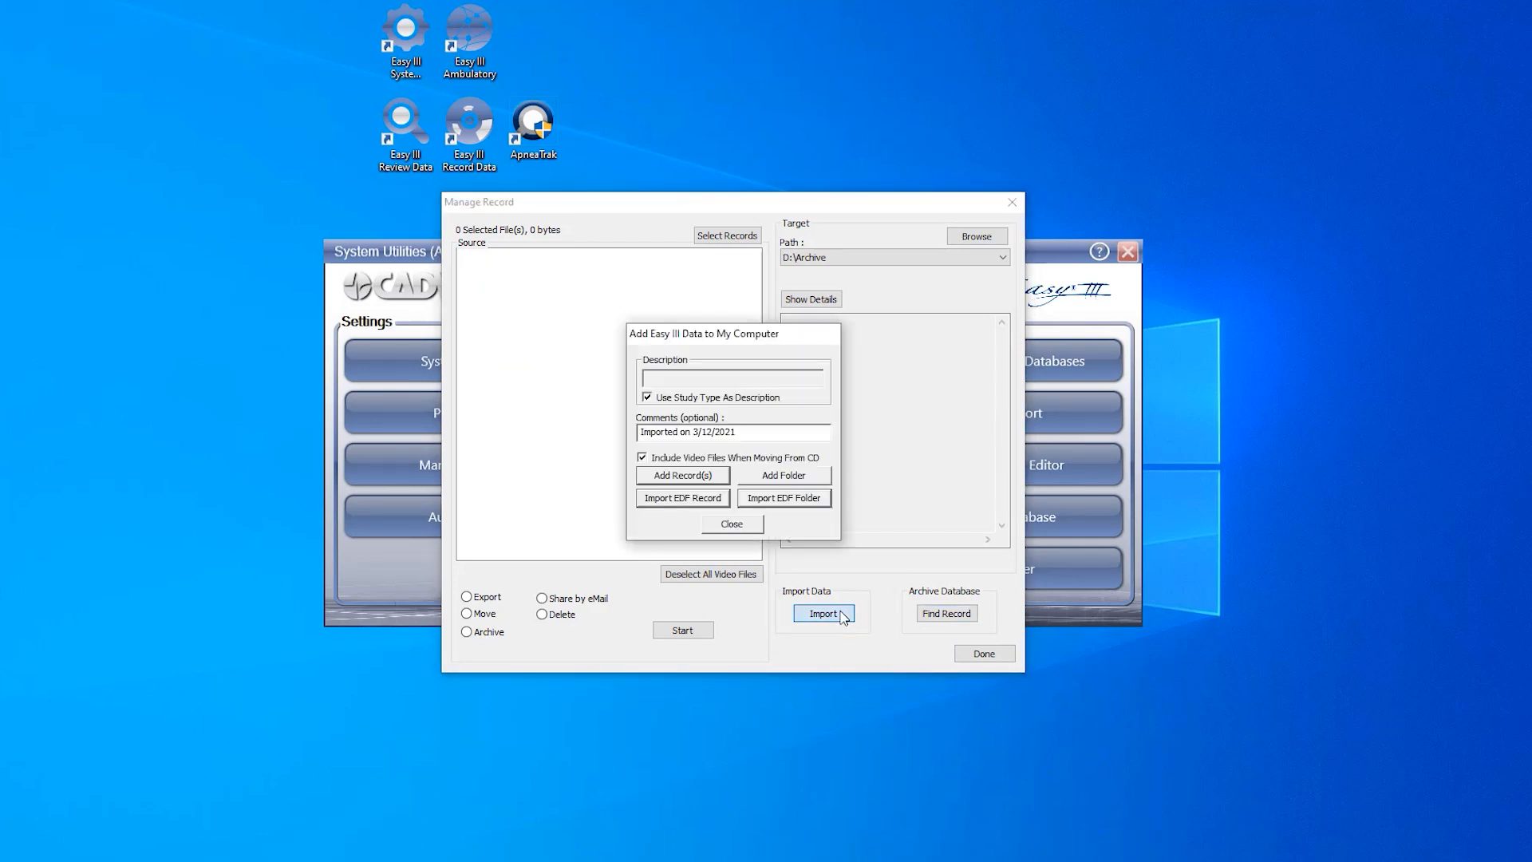
click(704, 477)
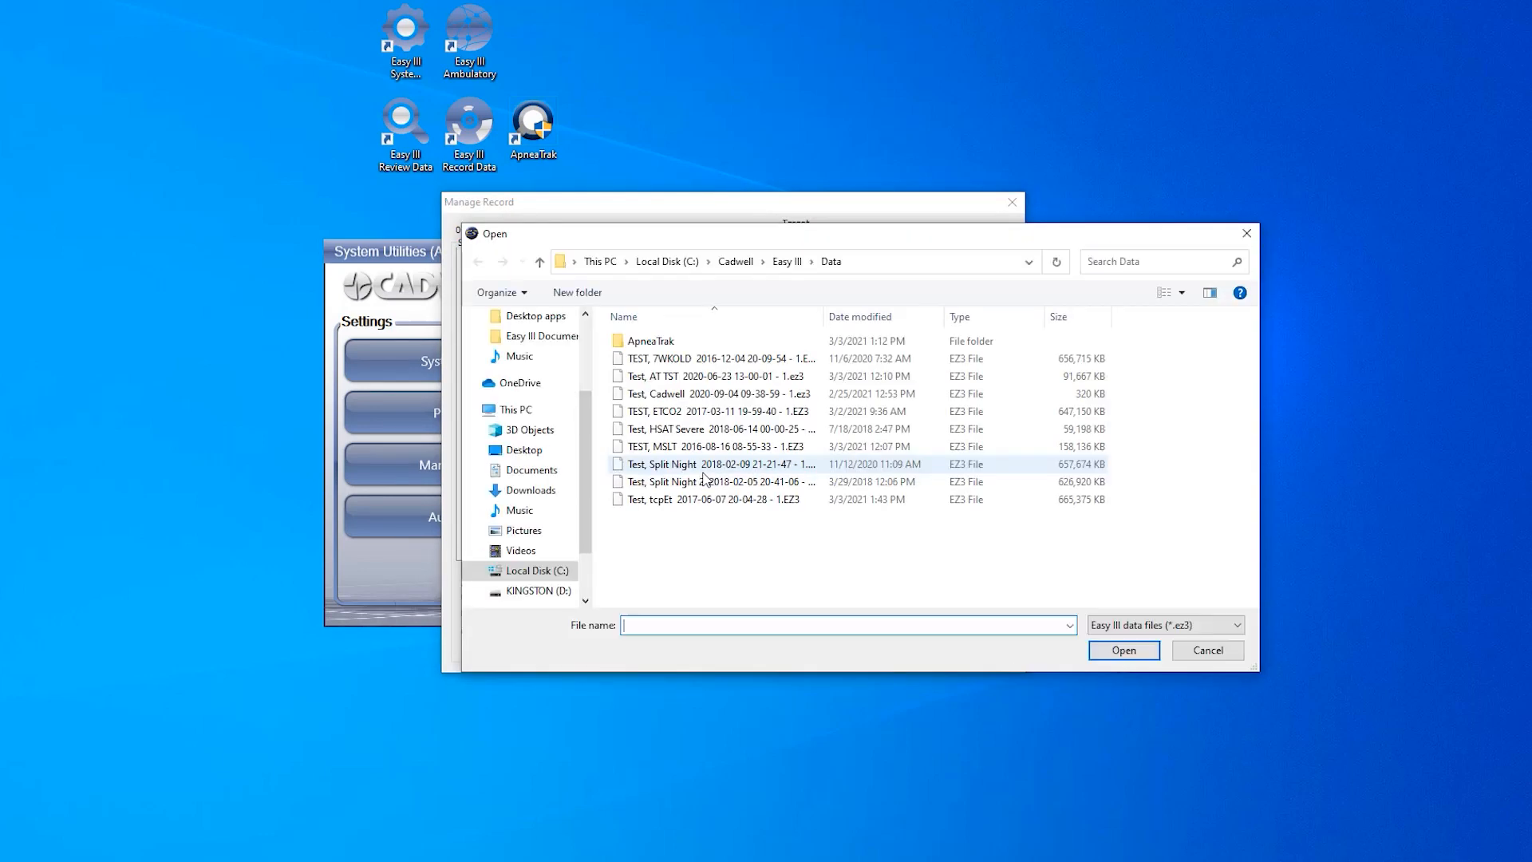
click(880, 266)
right_click(880, 267)
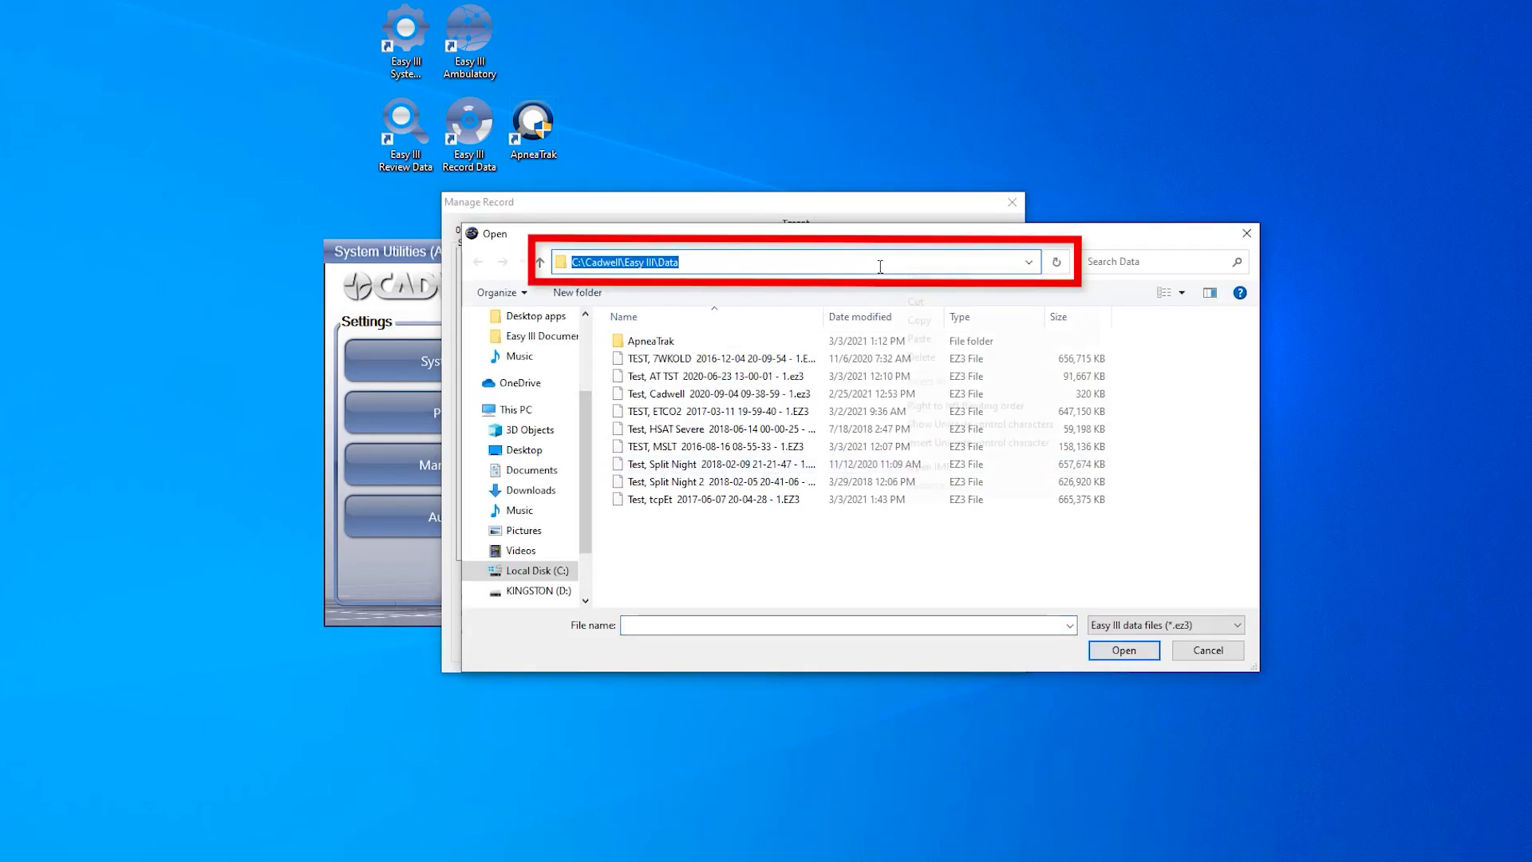
click(914, 340)
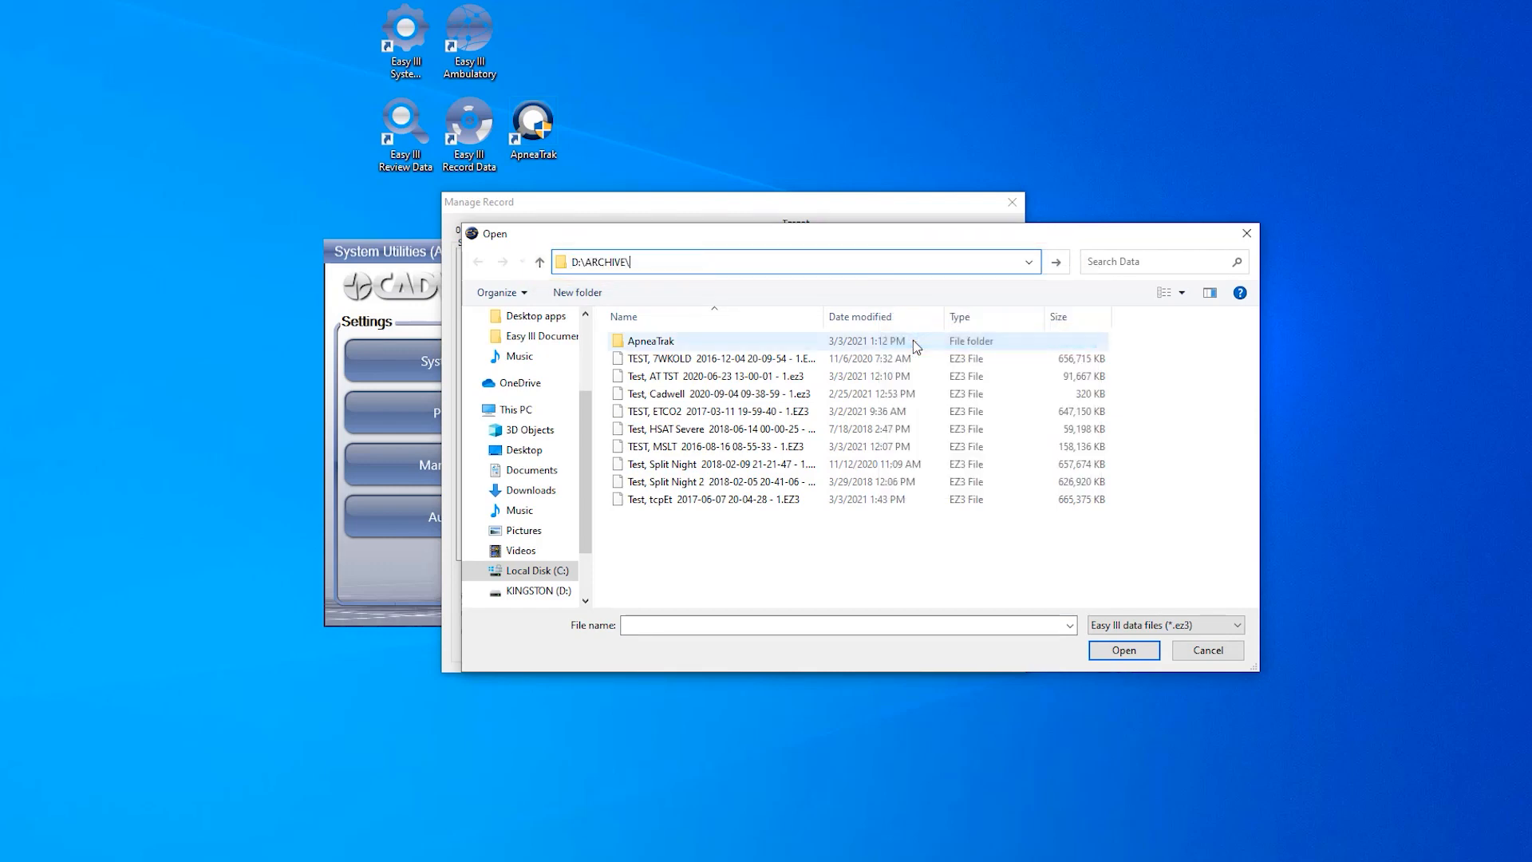
key(Return)
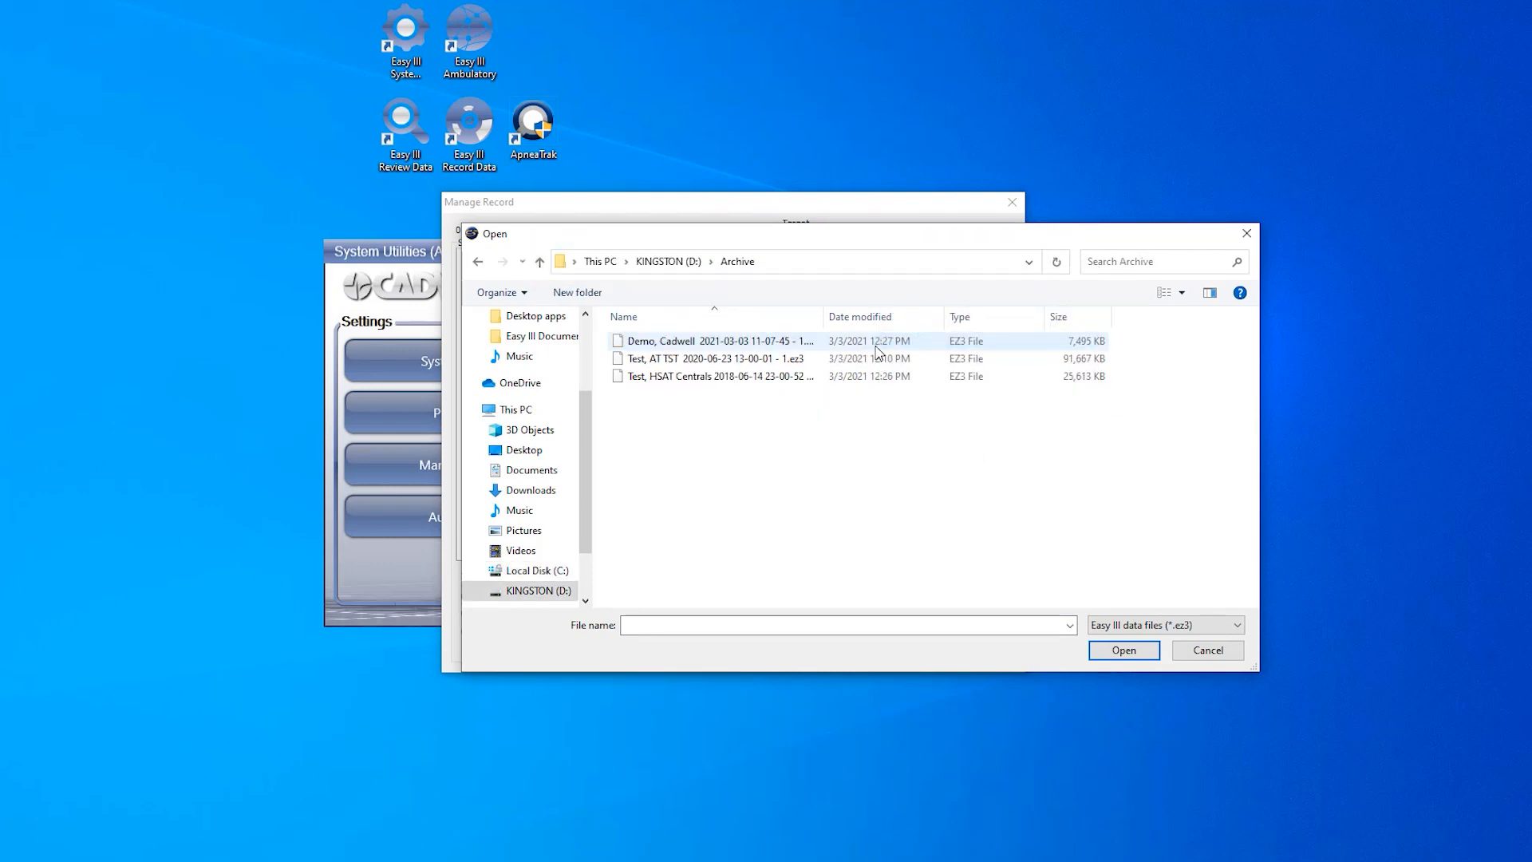
click(830, 379)
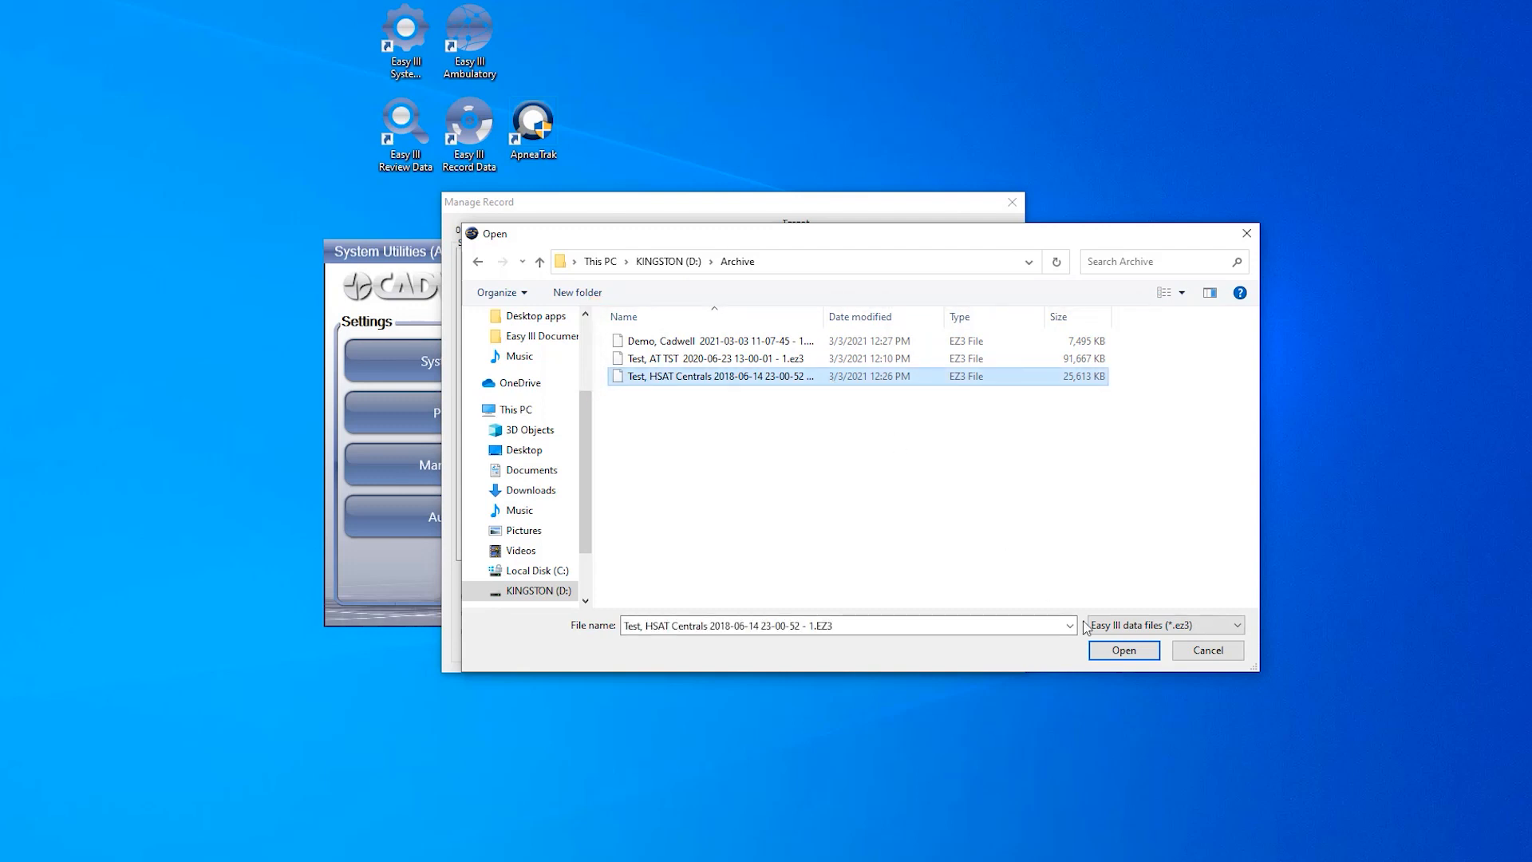
click(1123, 651)
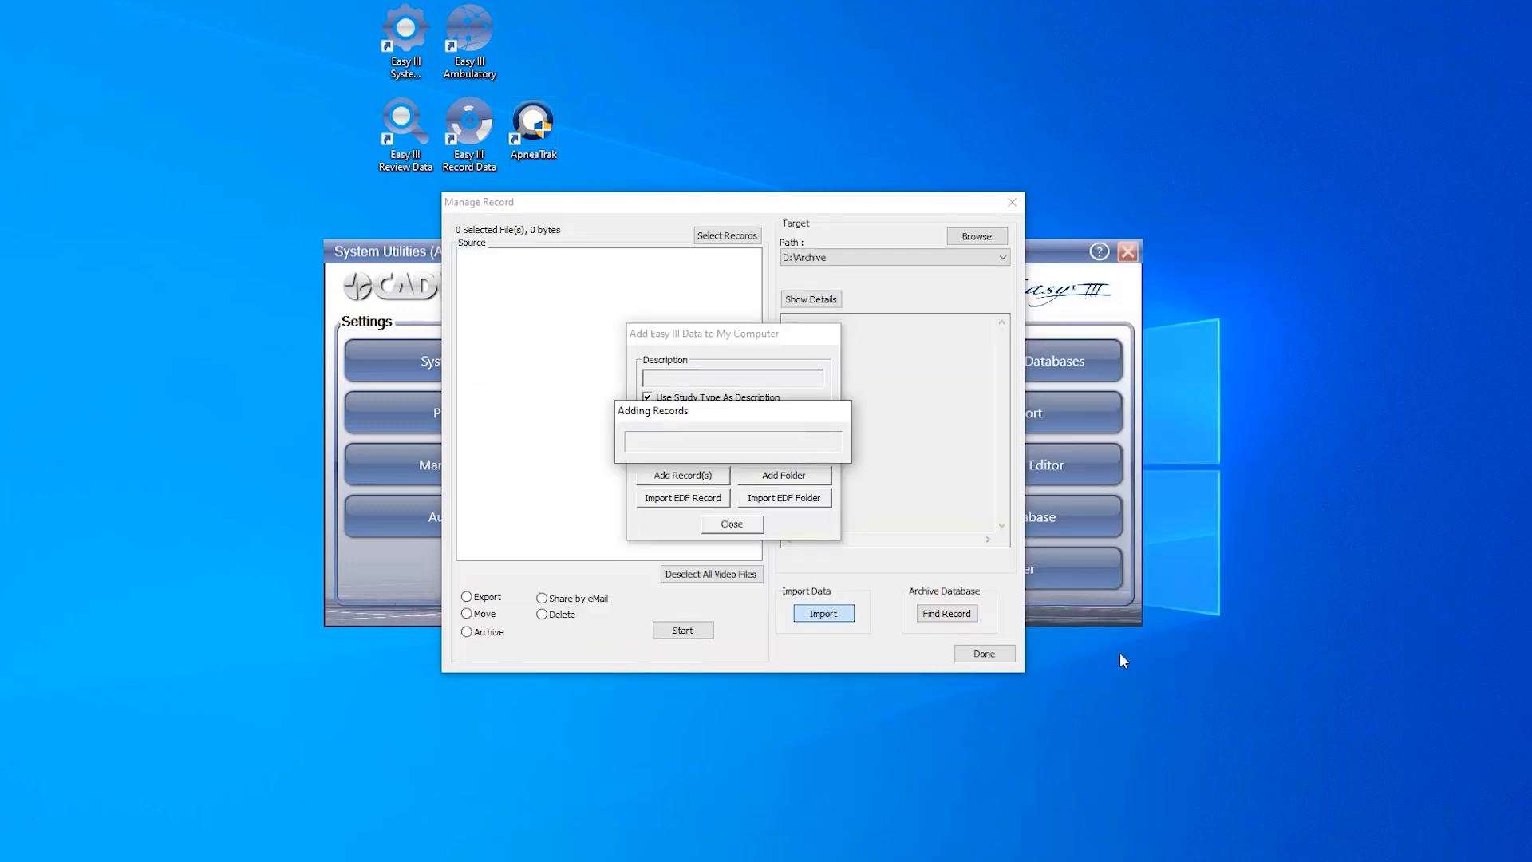